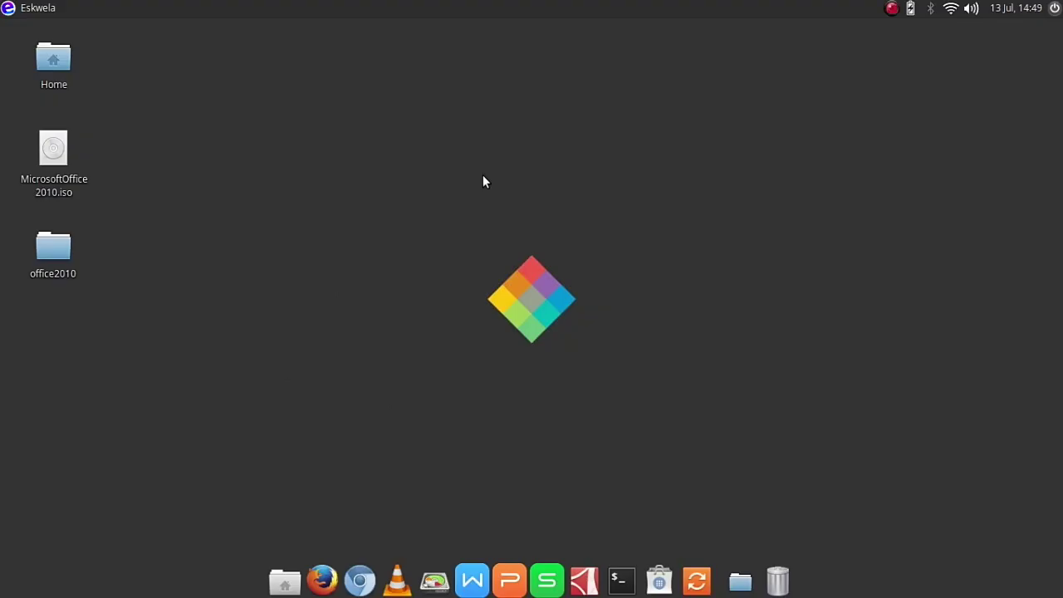
Step: Install winbind in a terminal with sudo apt-get install winbind, then exit the shell
left_click(622, 579)
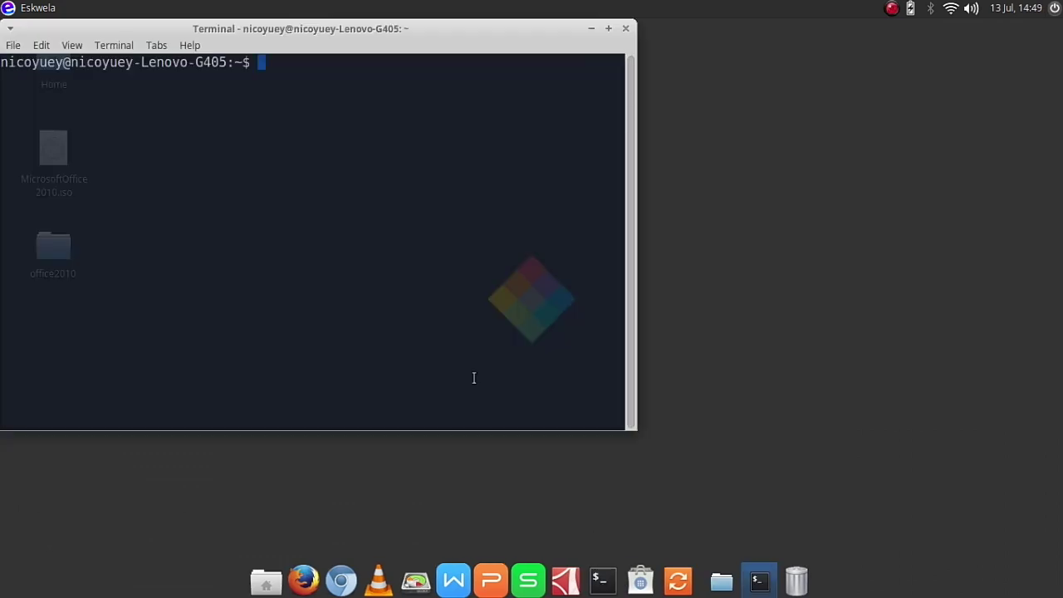
type("sudo apt-ge")
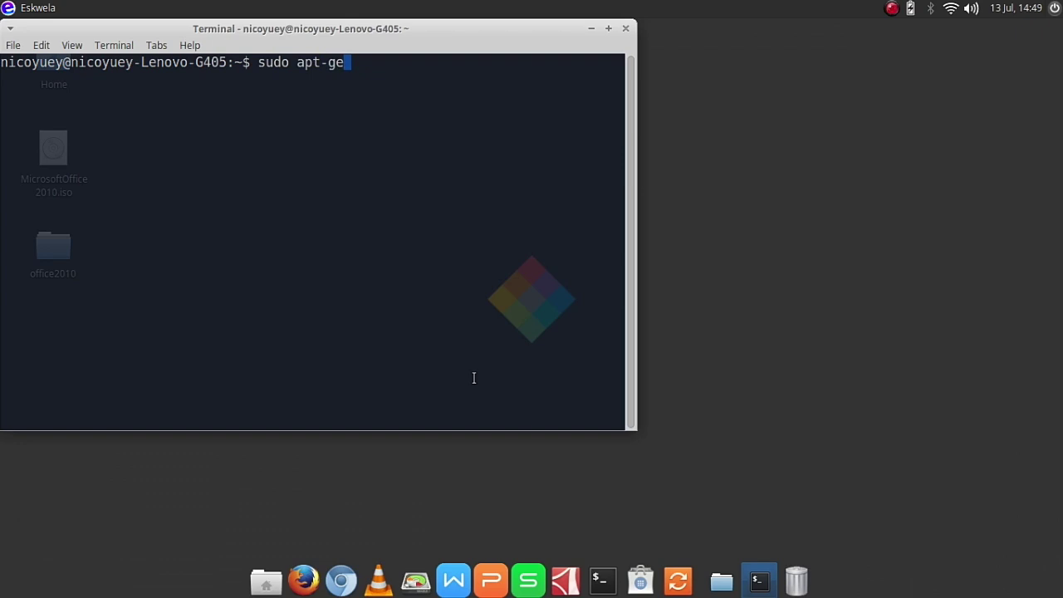
type("t install win")
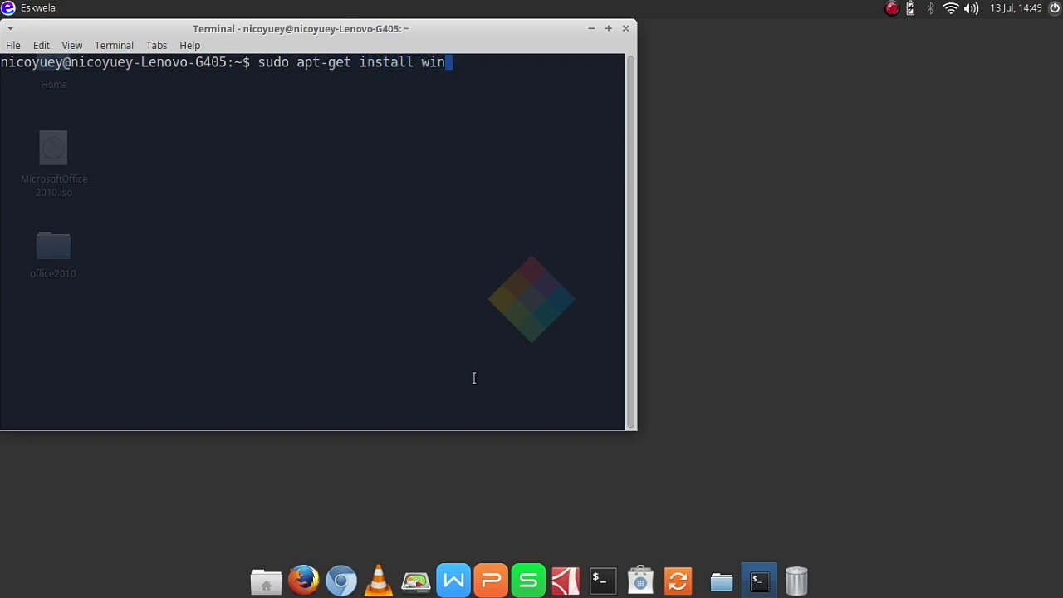
type("bind")
key("Return")
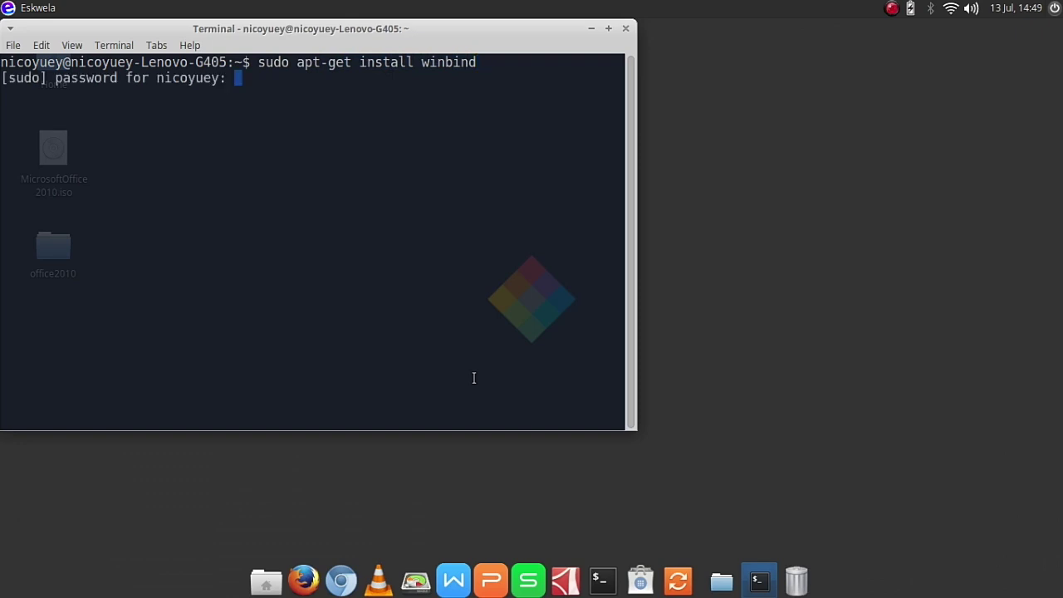
key("Return")
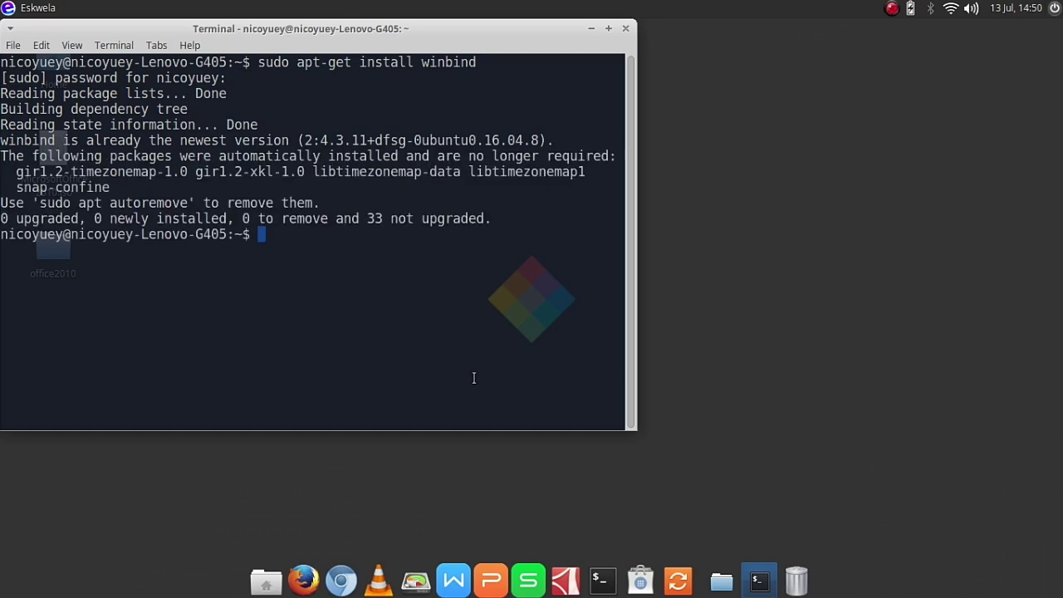
type("exit")
key("Return")
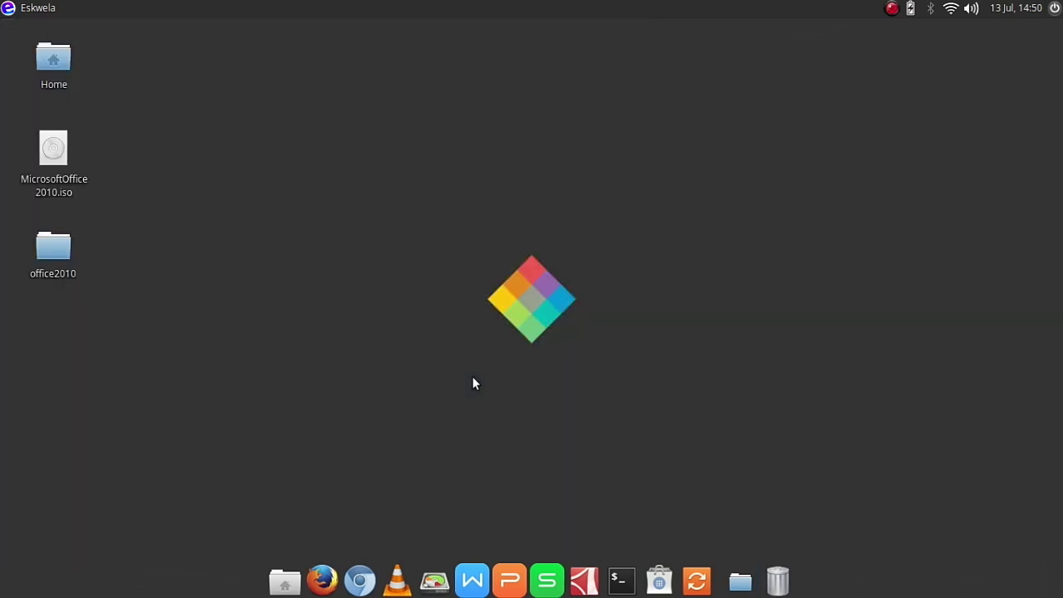
Step: Launch PlayOnLinux from the application menu
left_click(33, 8)
type("pla")
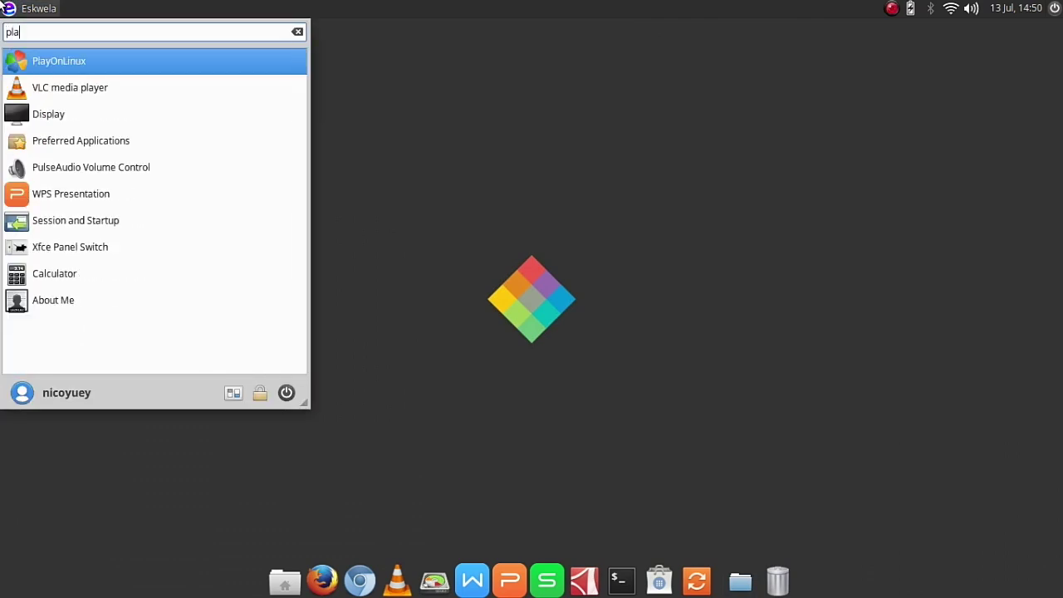
left_click(79, 65)
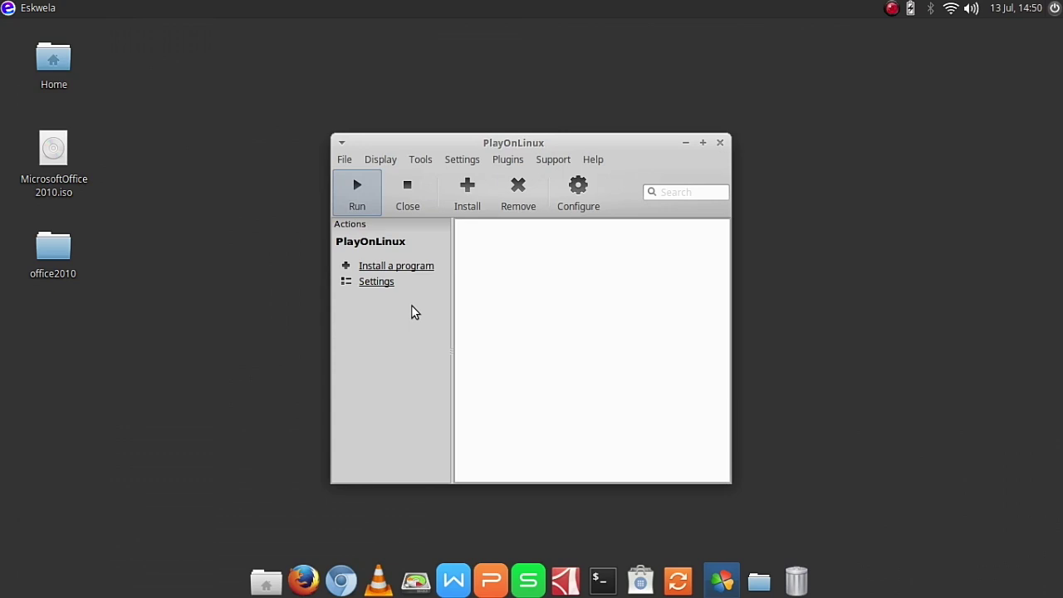
Step: Select Microsoft Office 2010 in the Office category of installable programs
left_click(471, 204)
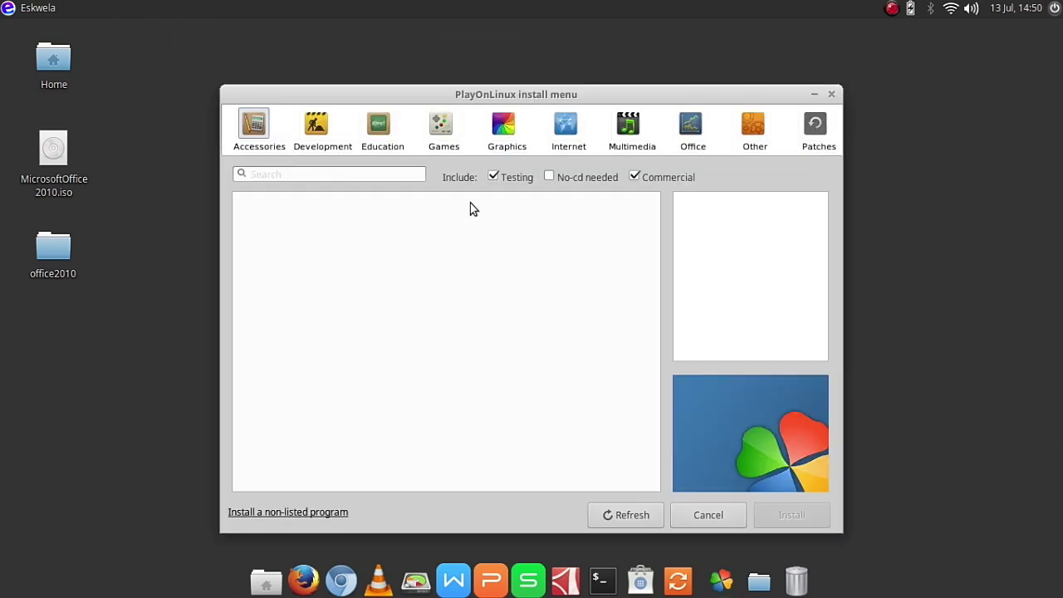
left_click(691, 143)
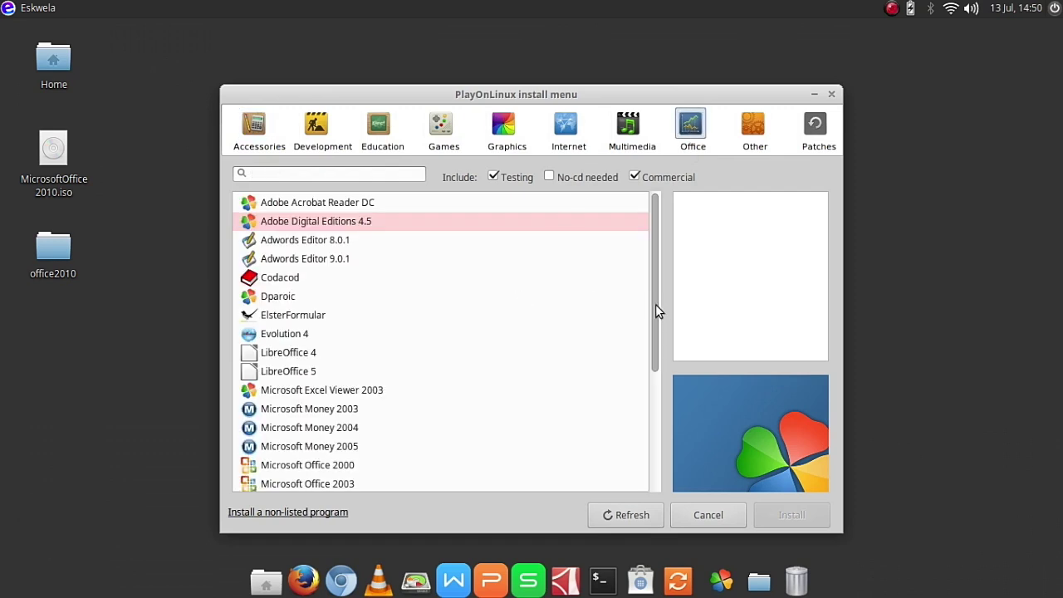
left_click_drag(654, 303, 616, 409)
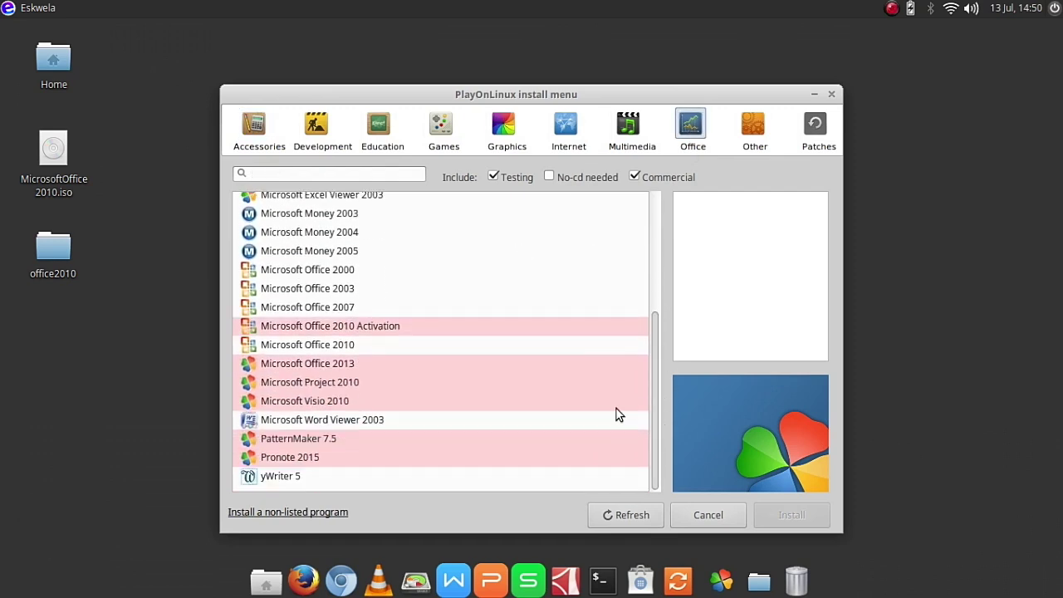
left_click(367, 345)
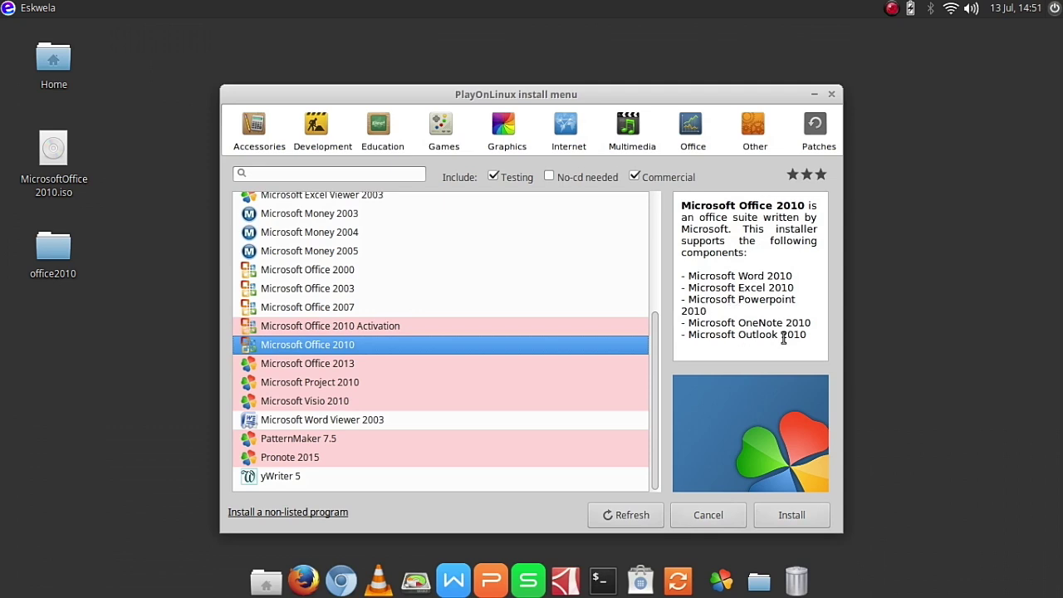
Step: Start the Office 2010 installer, pass the notes, and choose 'Use a setup file in my computer'
left_click(794, 516)
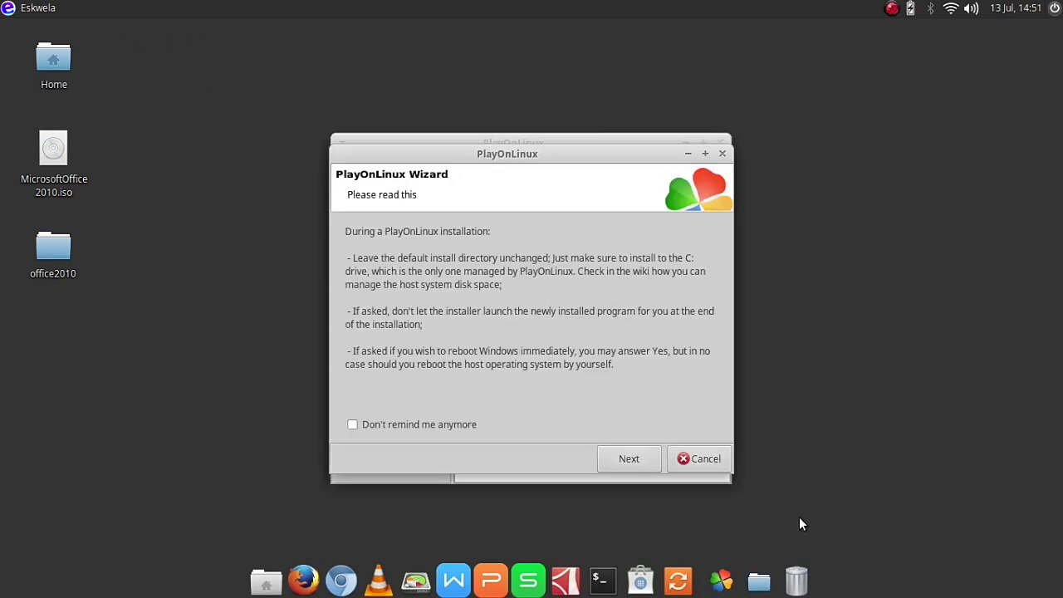
left_click(641, 459)
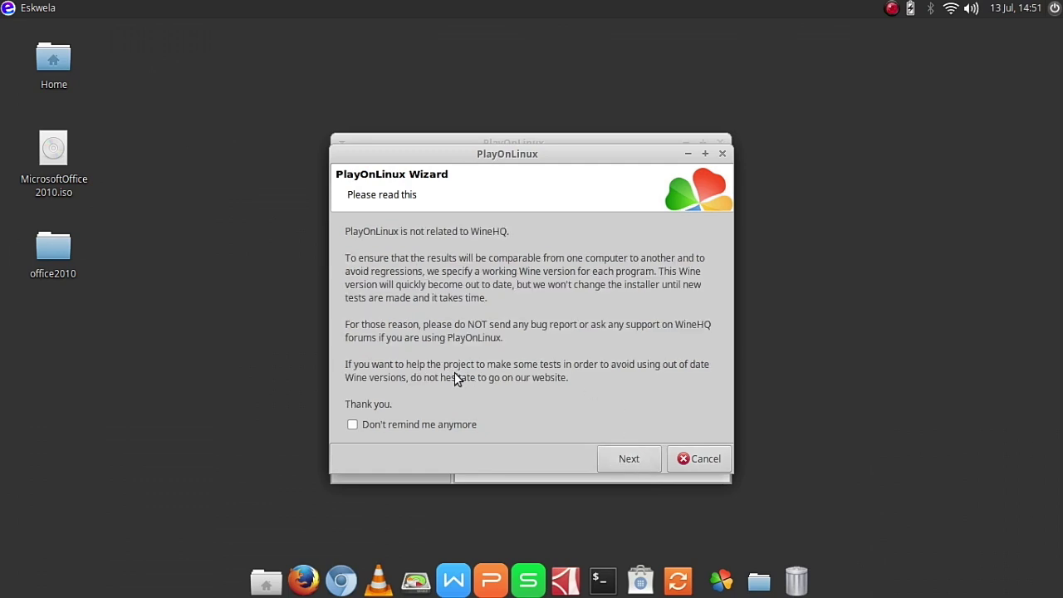
left_click(627, 462)
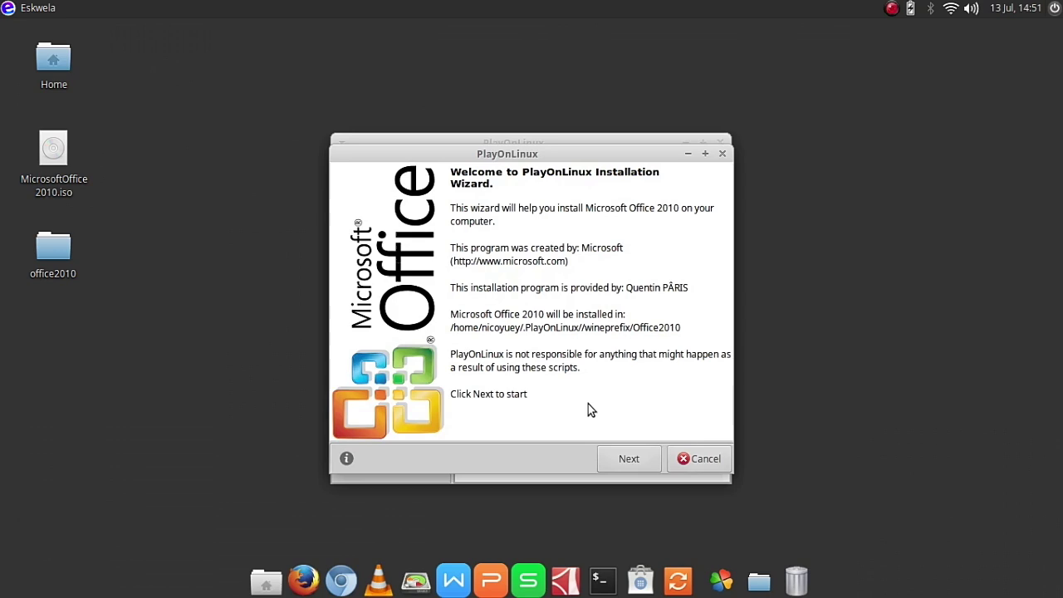
left_click(638, 458)
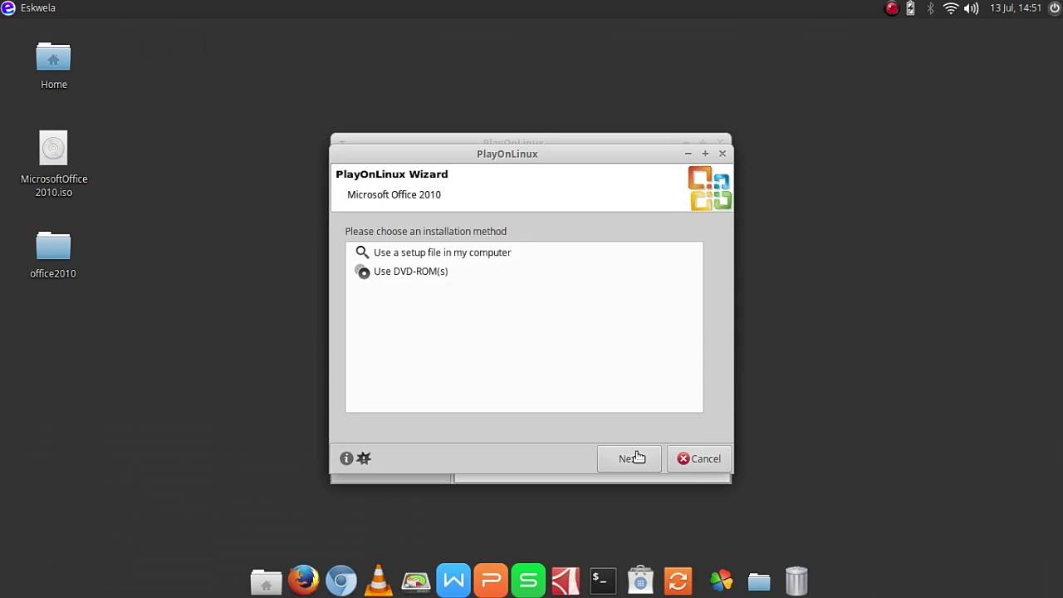
left_click(484, 256)
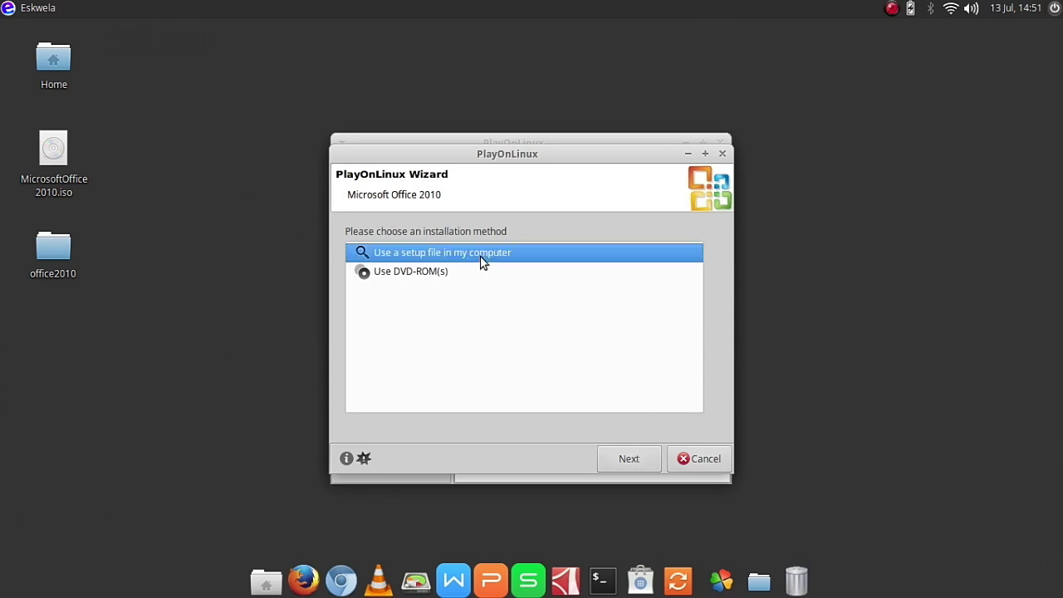
left_click(633, 462)
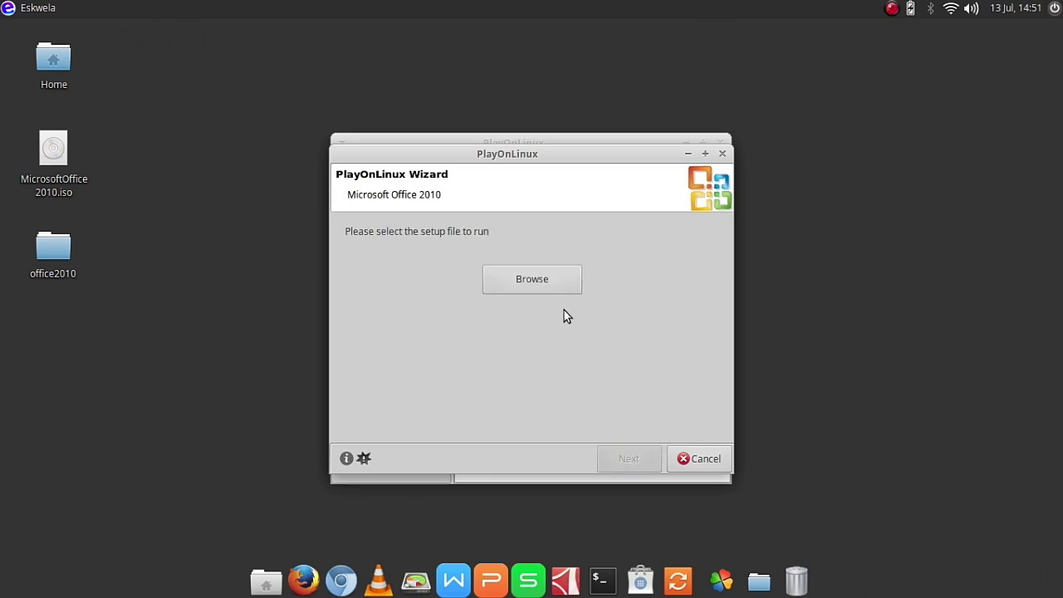
Step: Pick Desktop/office2010/setup.exe as the setup file and proceed with the installation
left_click(539, 289)
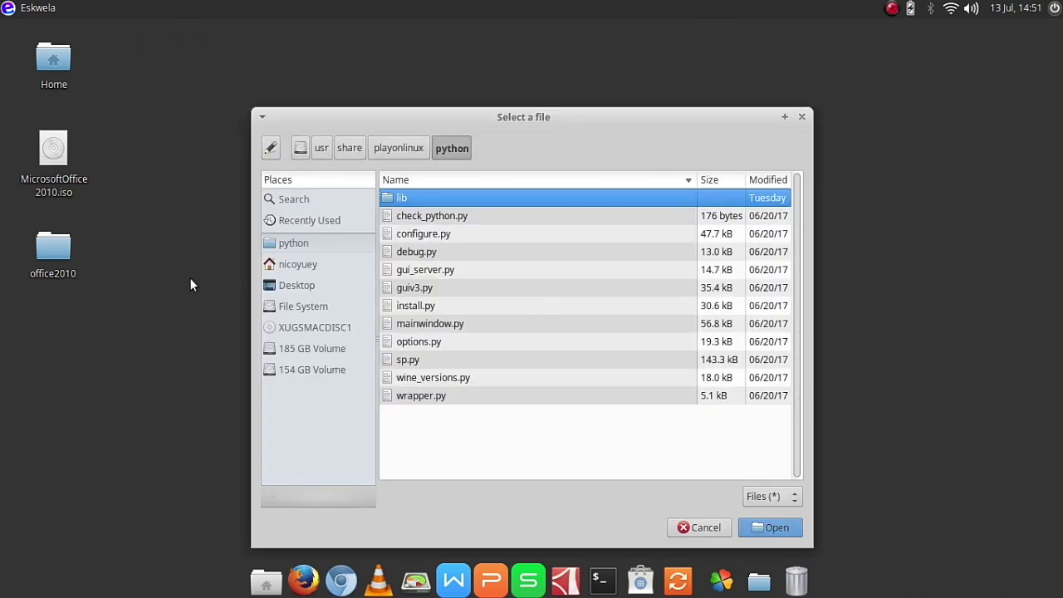
left_click(308, 286)
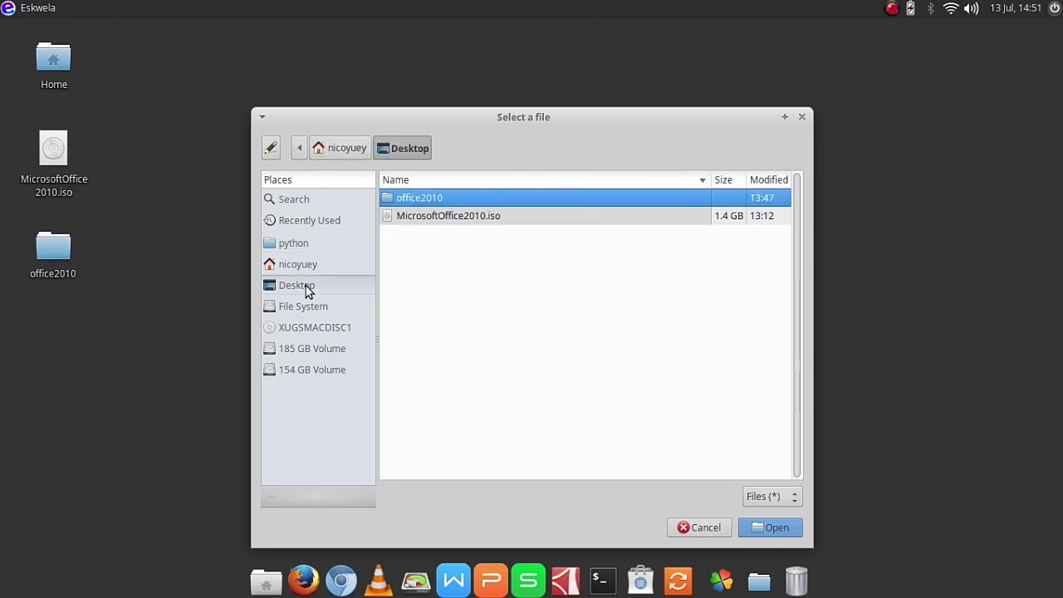
double_click(422, 199)
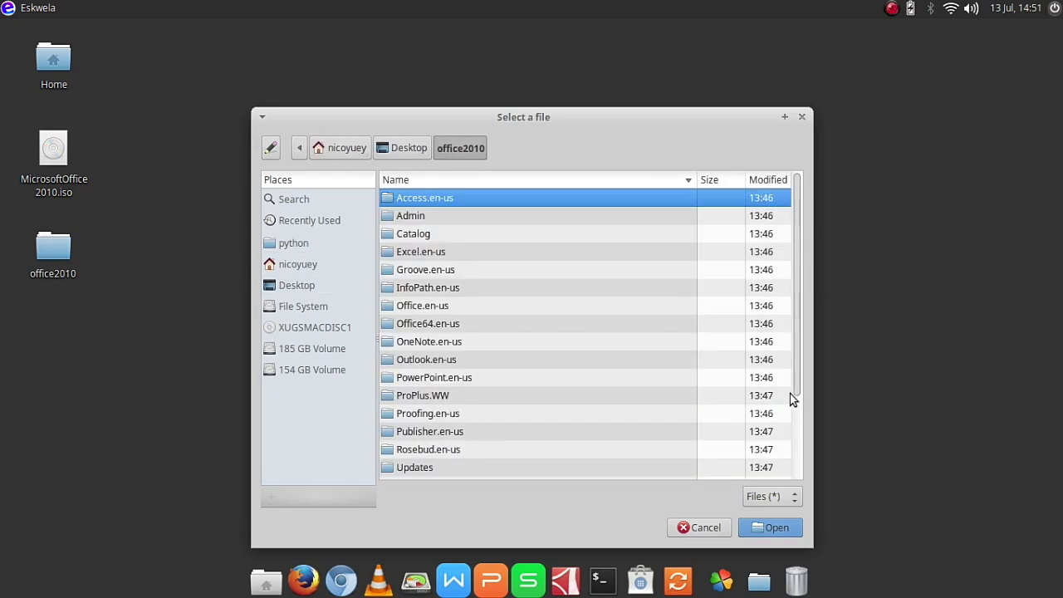
left_click_drag(796, 383, 797, 494)
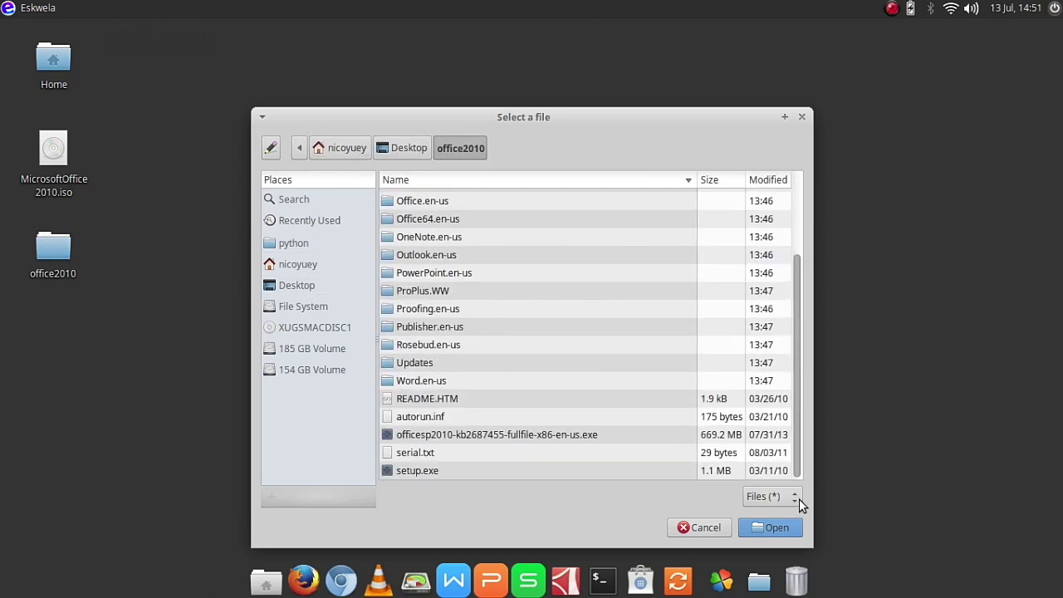
left_click(439, 469)
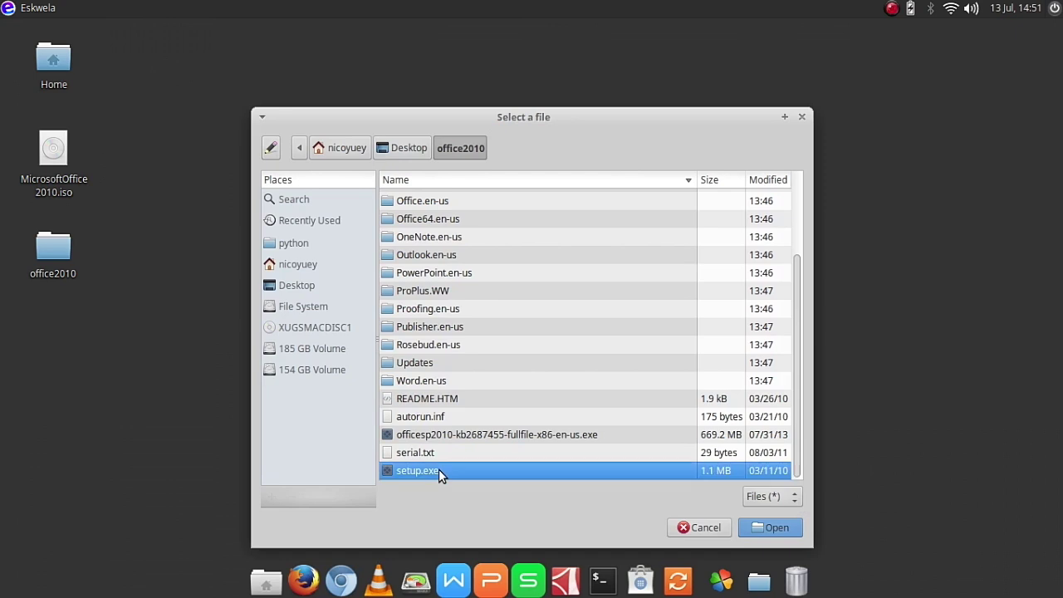
left_click(766, 536)
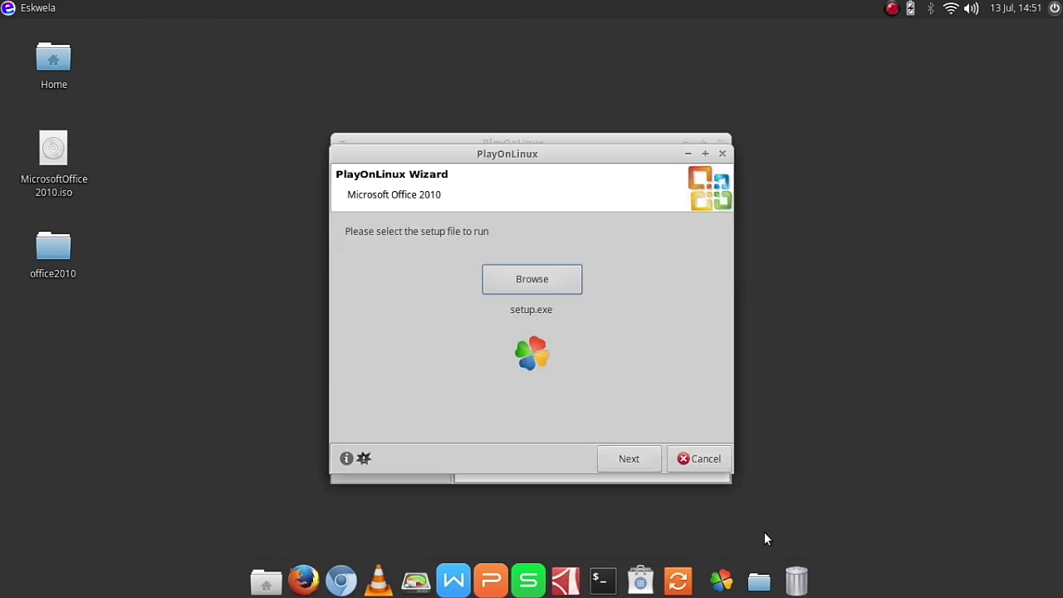
left_click(630, 461)
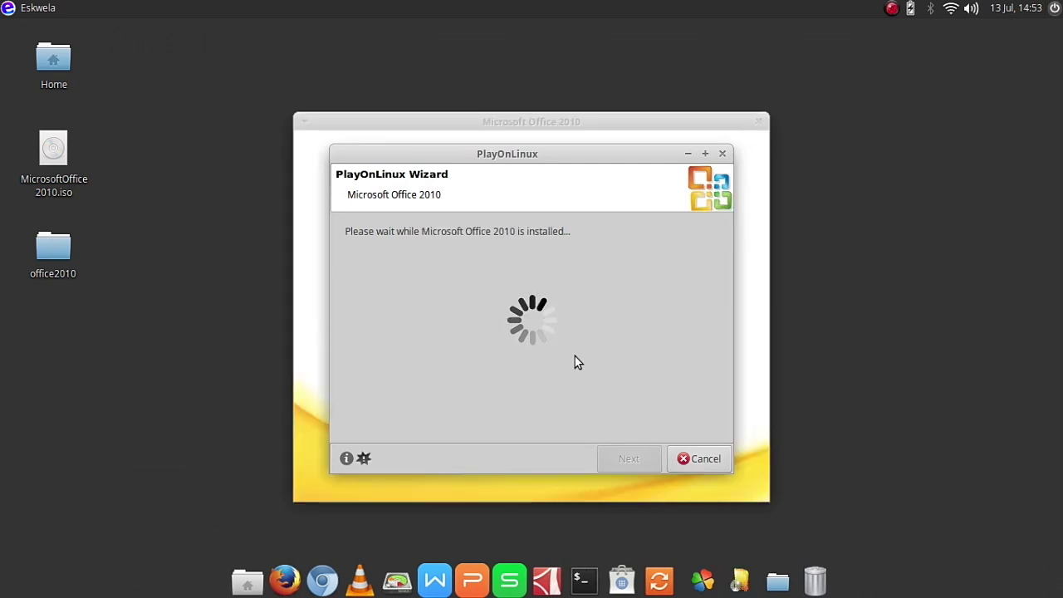
Step: Bring Office setup to the front, accept the licence terms and continue
left_click(540, 137)
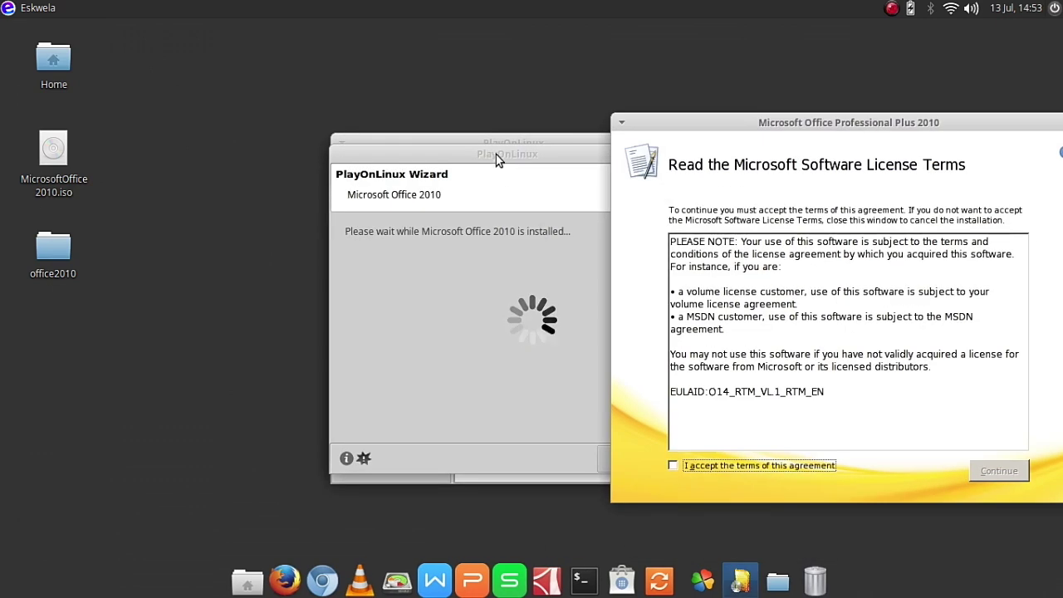
left_click_drag(496, 155, 288, 161)
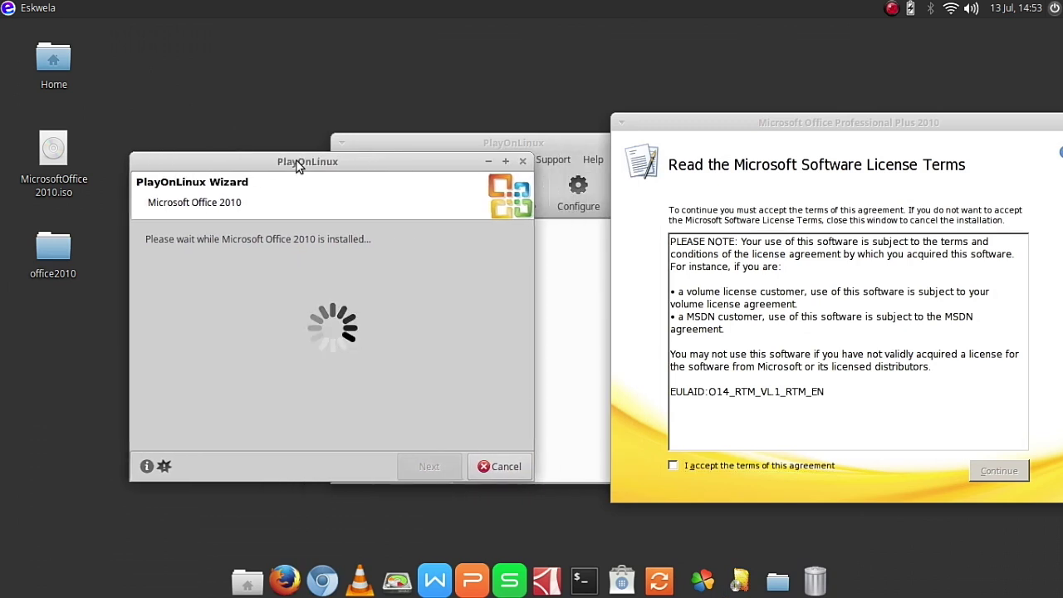
left_click(673, 466)
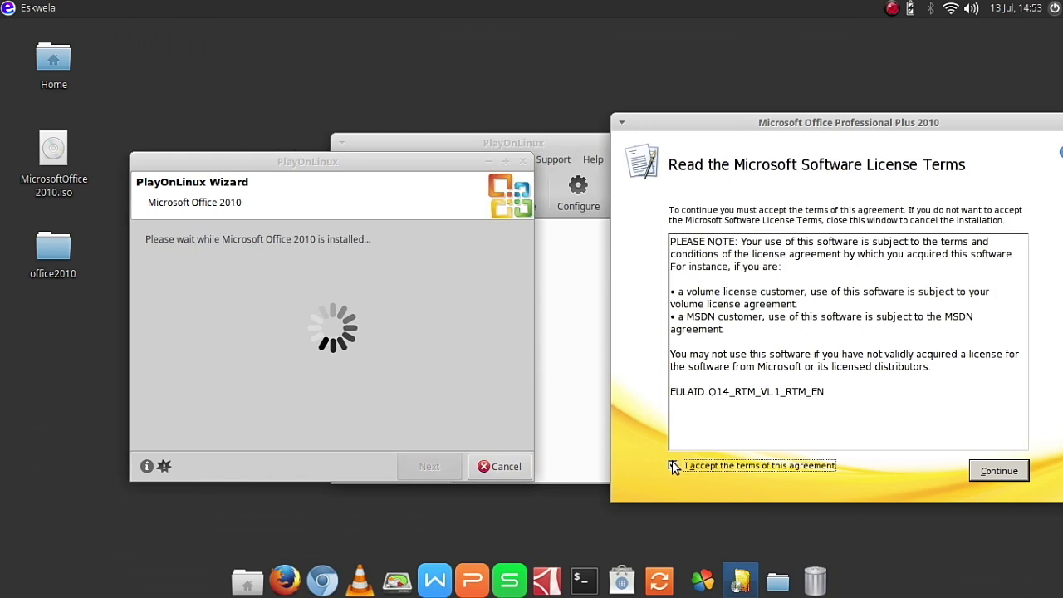
left_click(998, 471)
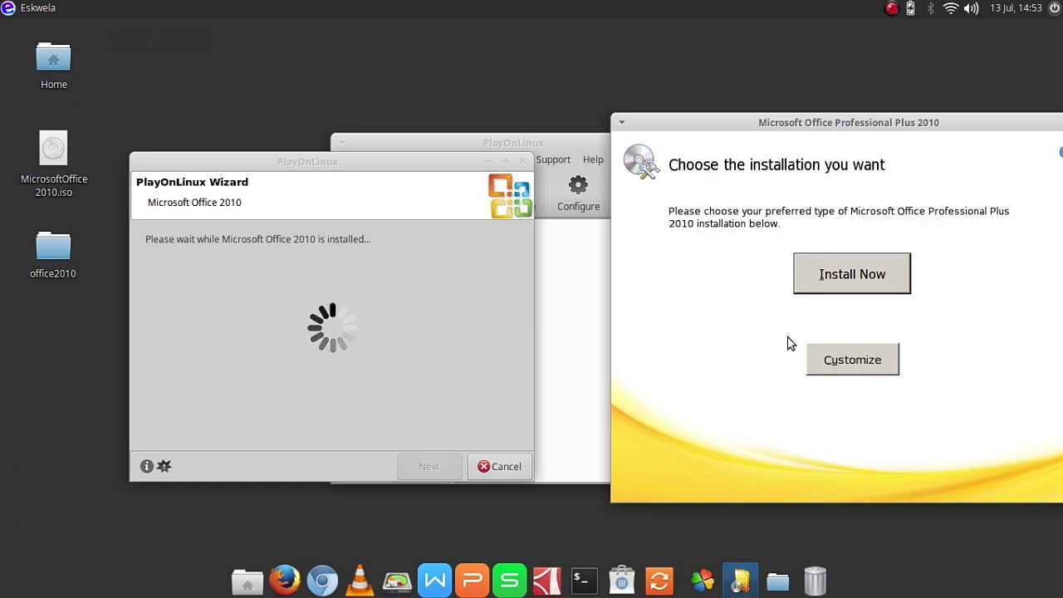
Step: Choose Customize and set Access, InfoPath and OneNote to Not Available
left_click(840, 363)
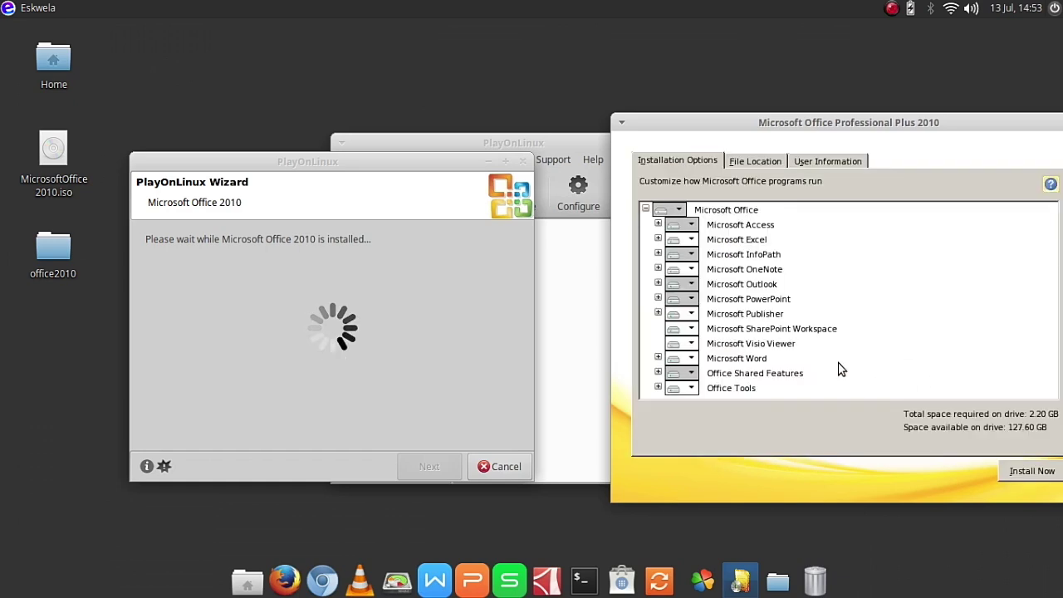
left_click(692, 226)
left_click(700, 291)
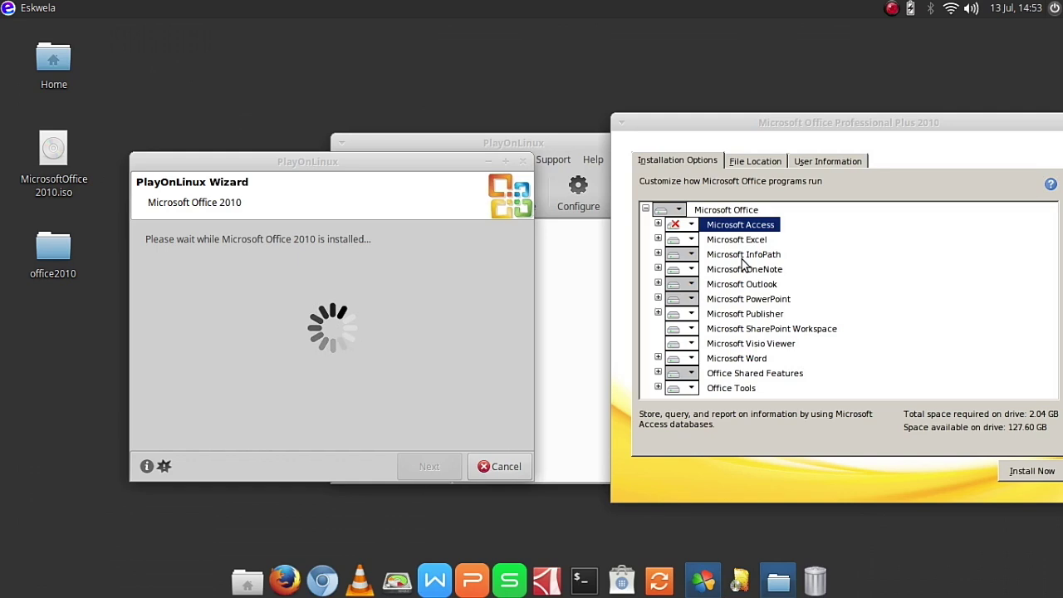
left_click(694, 256)
left_click(702, 315)
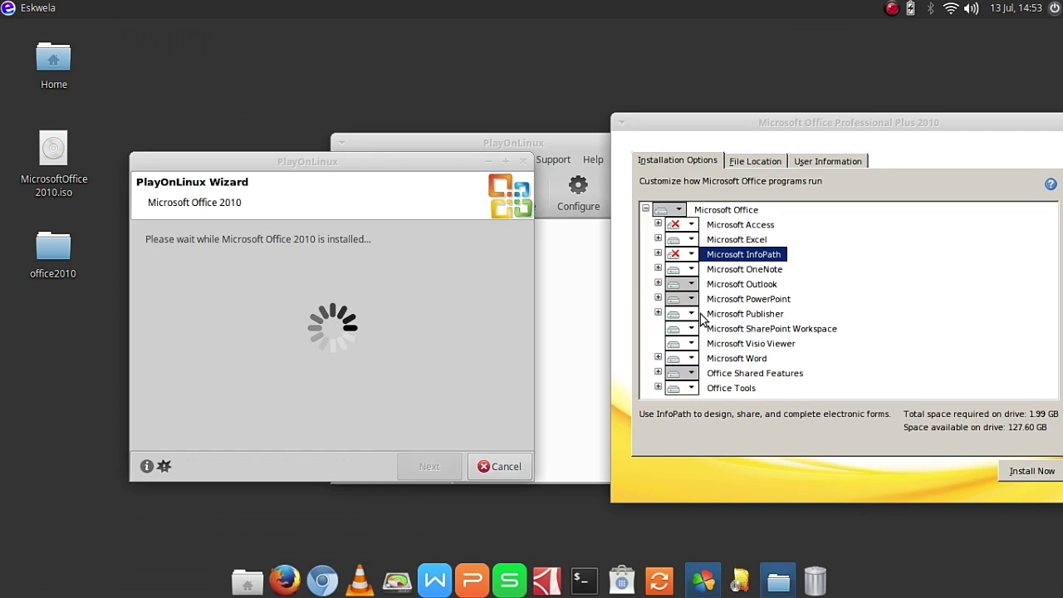
left_click(690, 270)
left_click(690, 270)
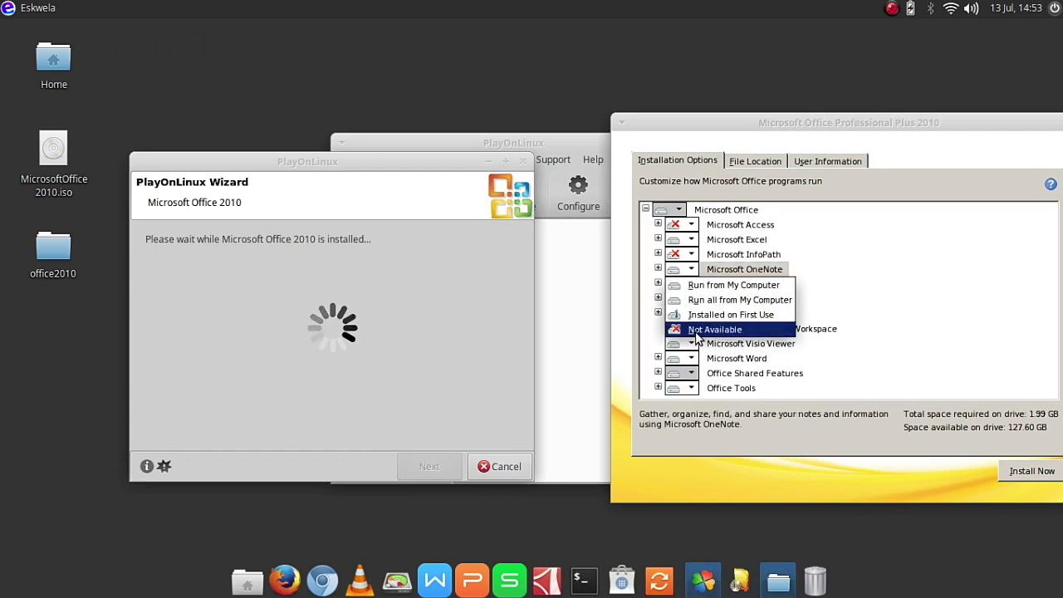
left_click(696, 330)
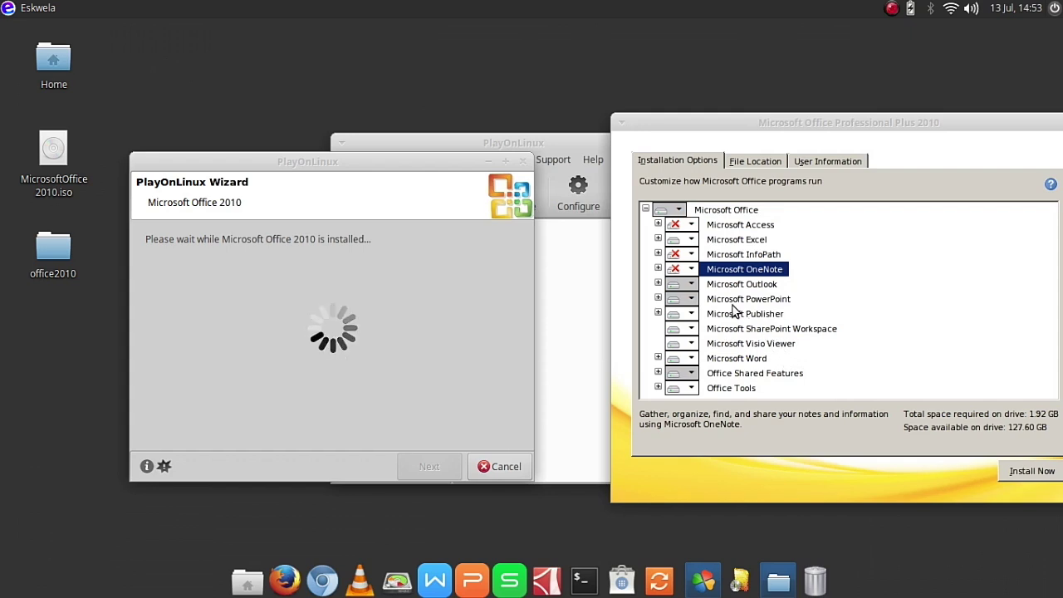
Step: Set Outlook, Publisher, SharePoint Workspace and Visio Viewer to Not Available
left_click(692, 285)
left_click(692, 285)
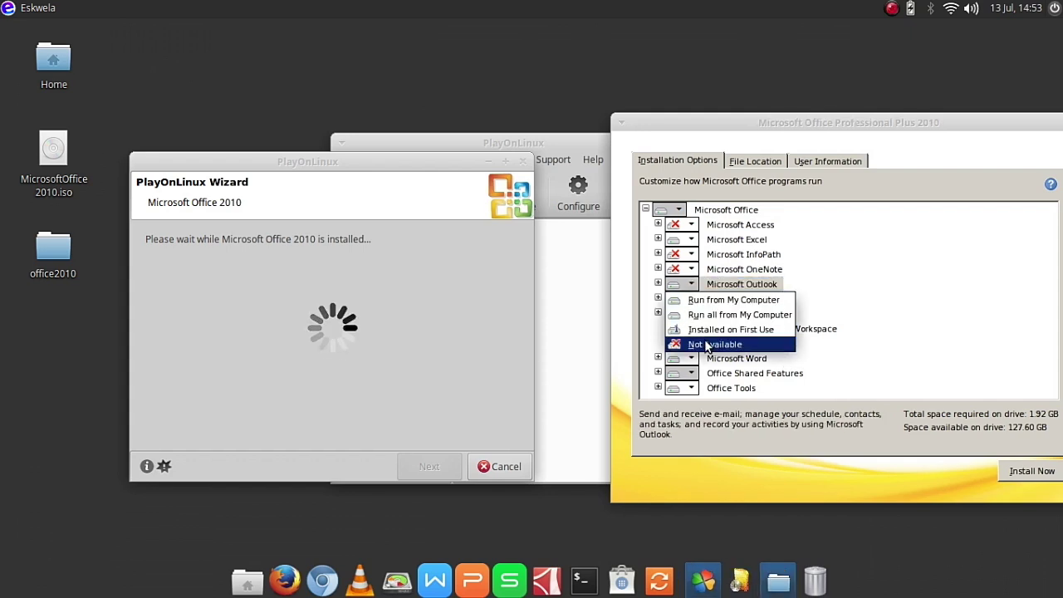
left_click(707, 345)
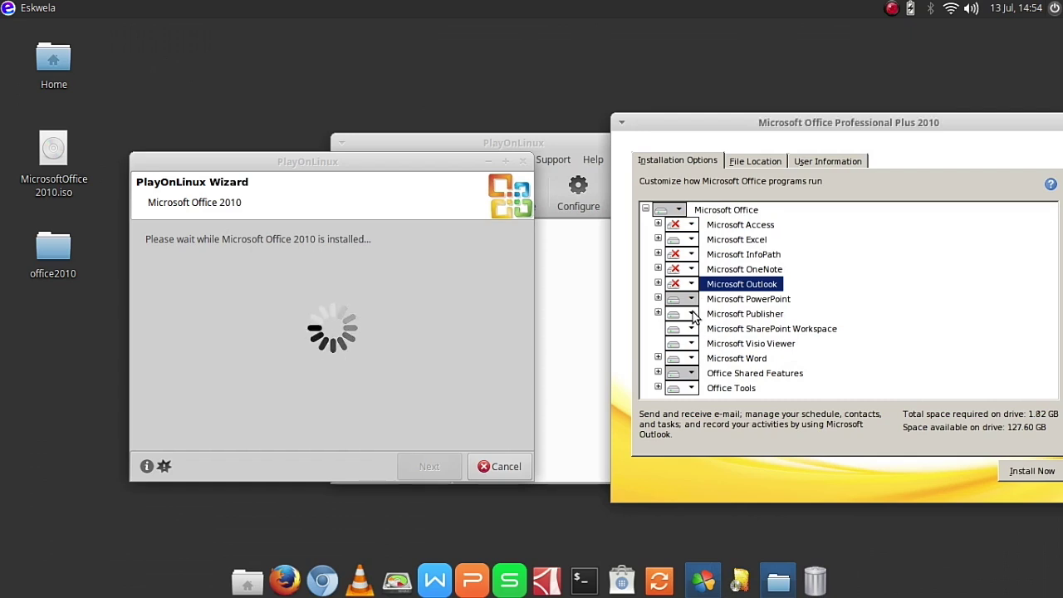
left_click(692, 314)
left_click(696, 375)
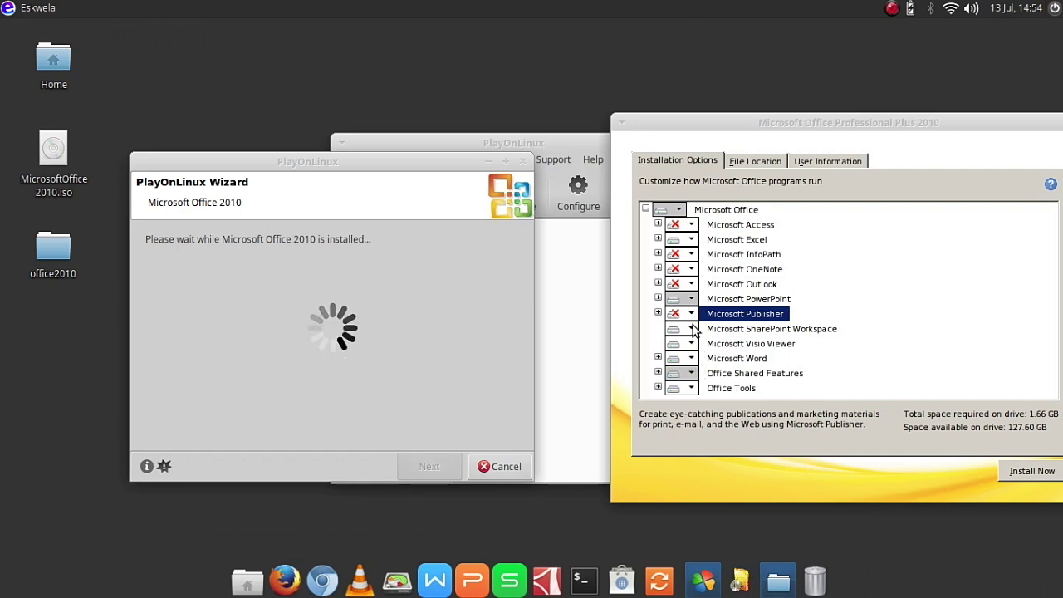
left_click(692, 329)
left_click(697, 375)
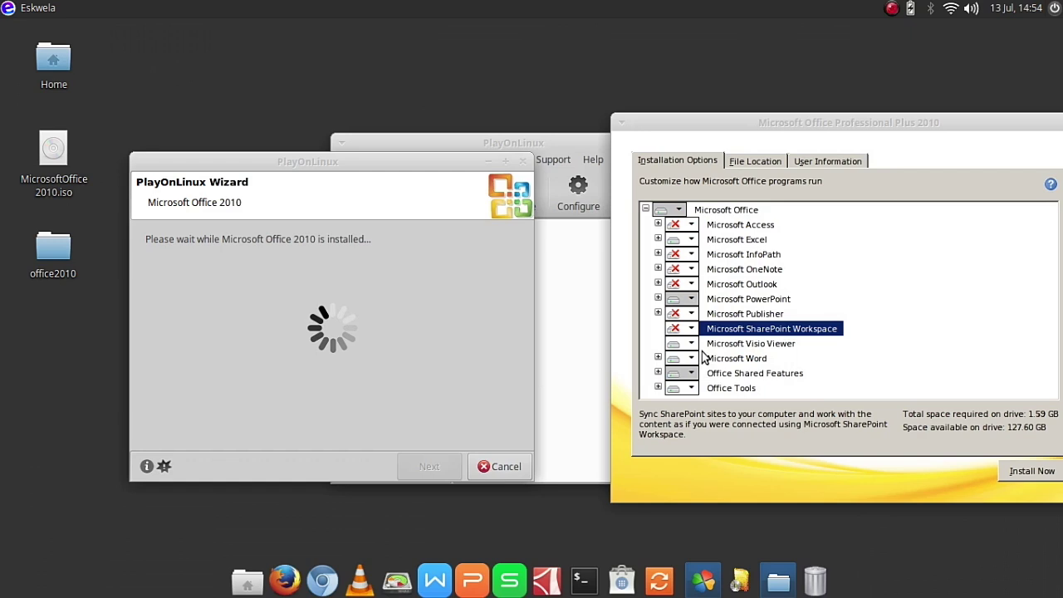
left_click(691, 346)
left_click(691, 346)
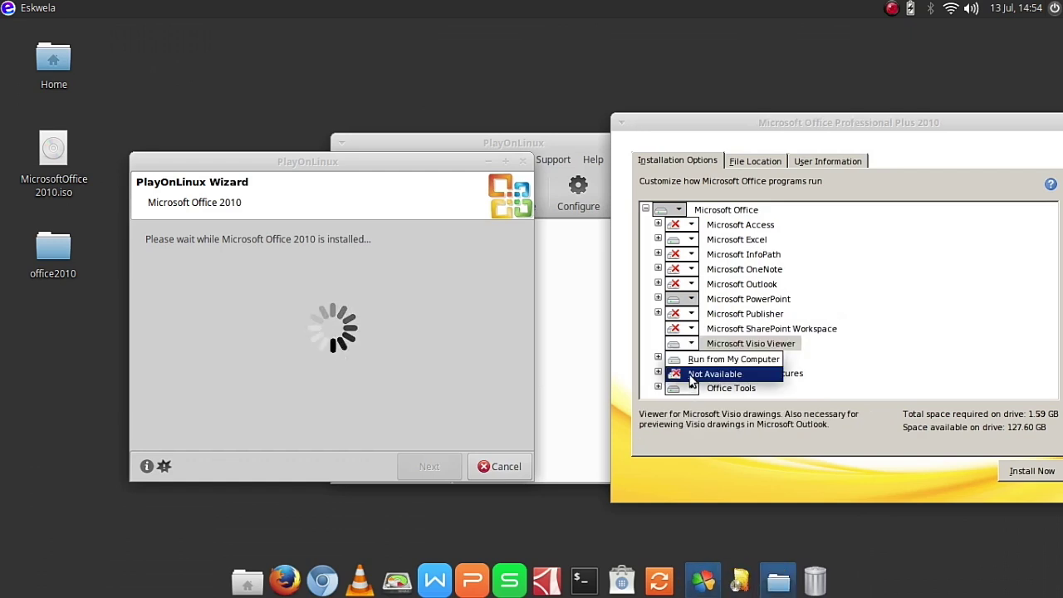
left_click(696, 376)
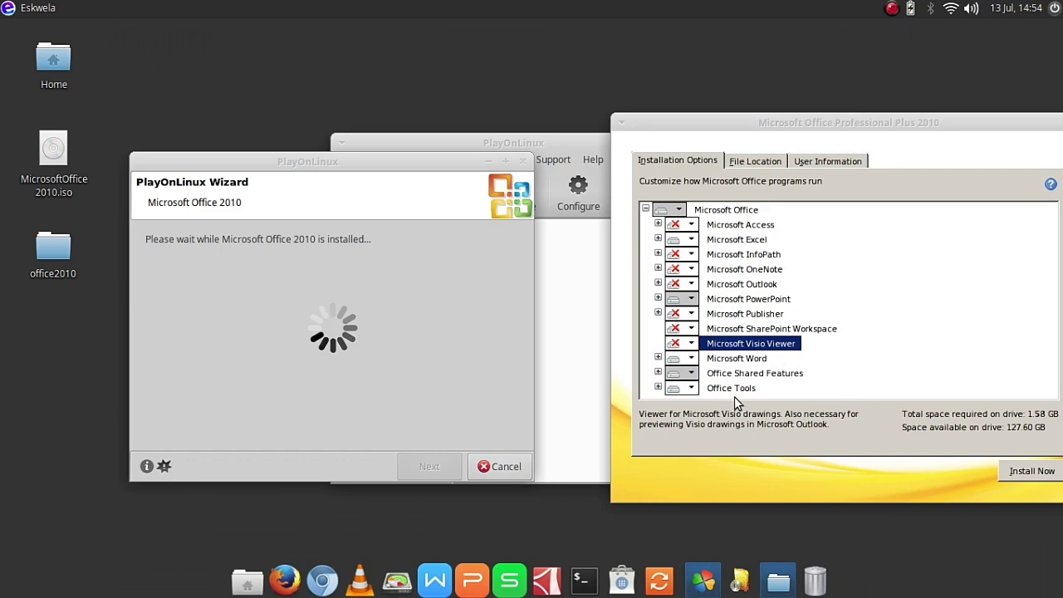
Step: Install the customized Office Professional Plus 2010 with Install Now
left_click(1024, 471)
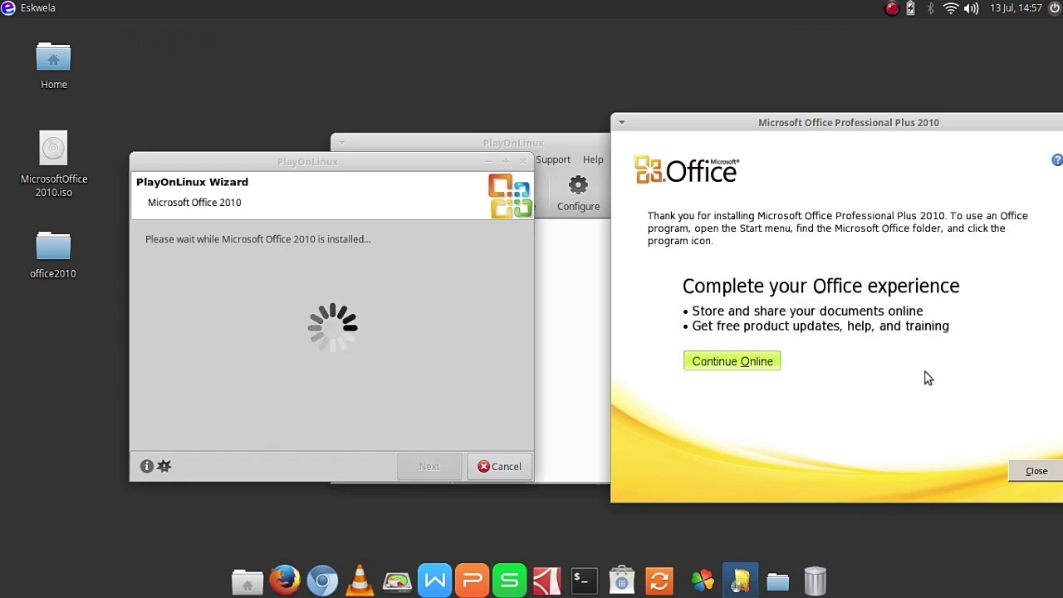
Step: Close Office setup, step through the PlayOnLinux result pages, and cancel the bug report
left_click(1036, 472)
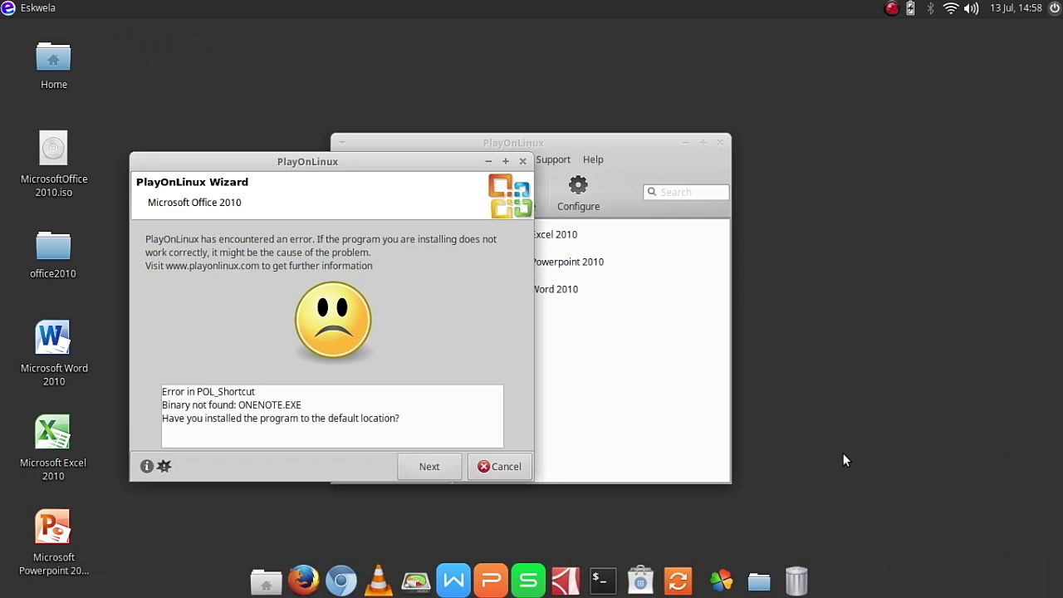
left_click(430, 467)
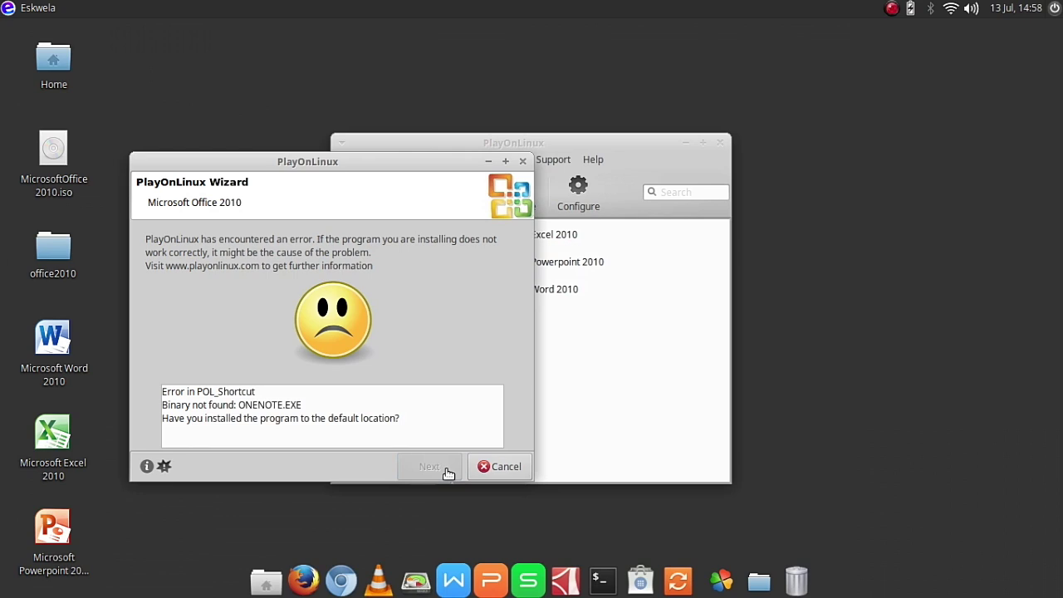
left_click(432, 469)
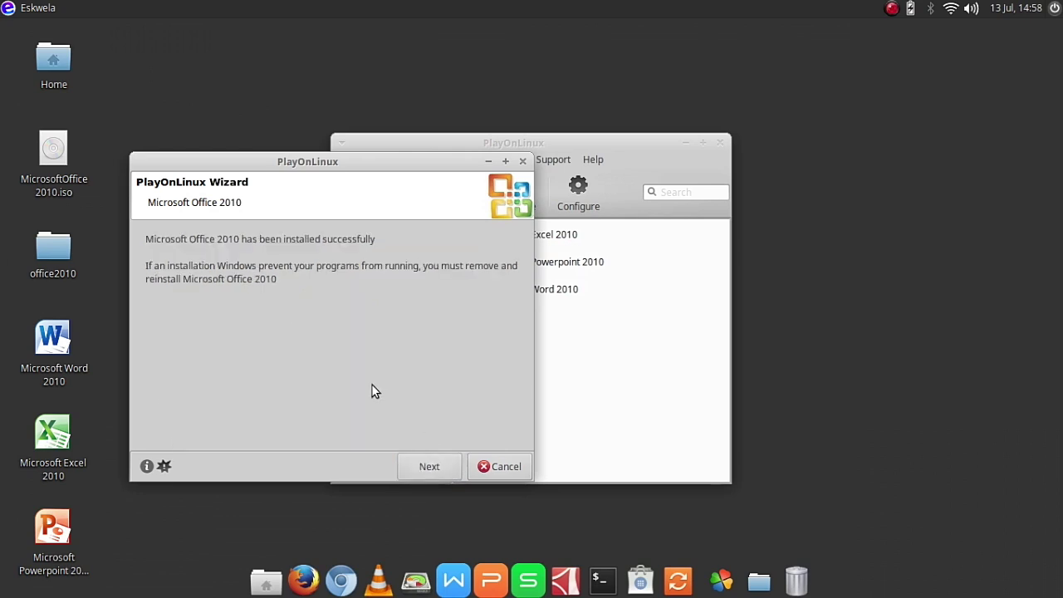
left_click(434, 468)
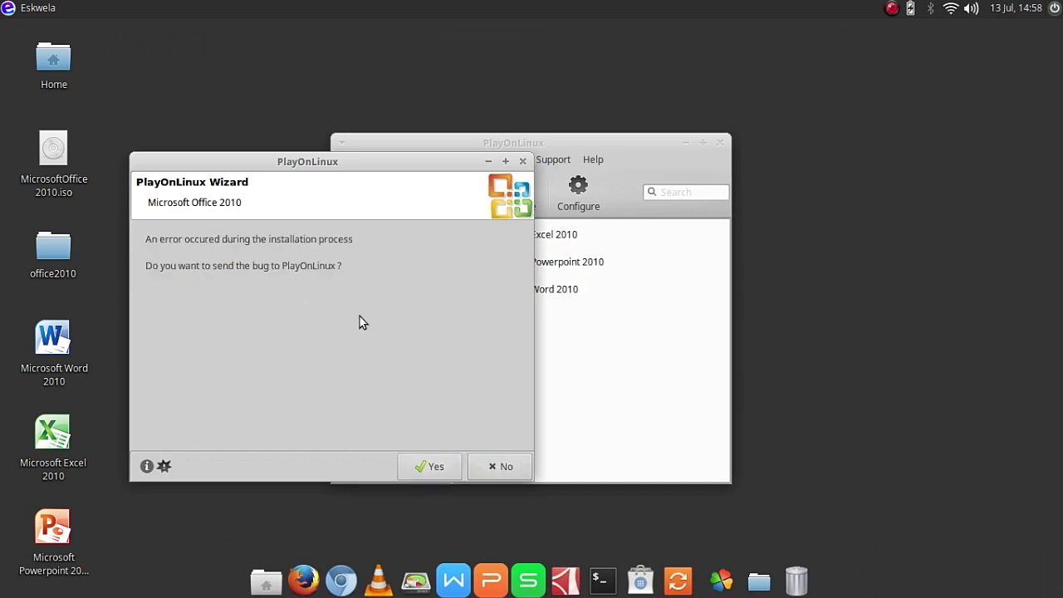
left_click(448, 472)
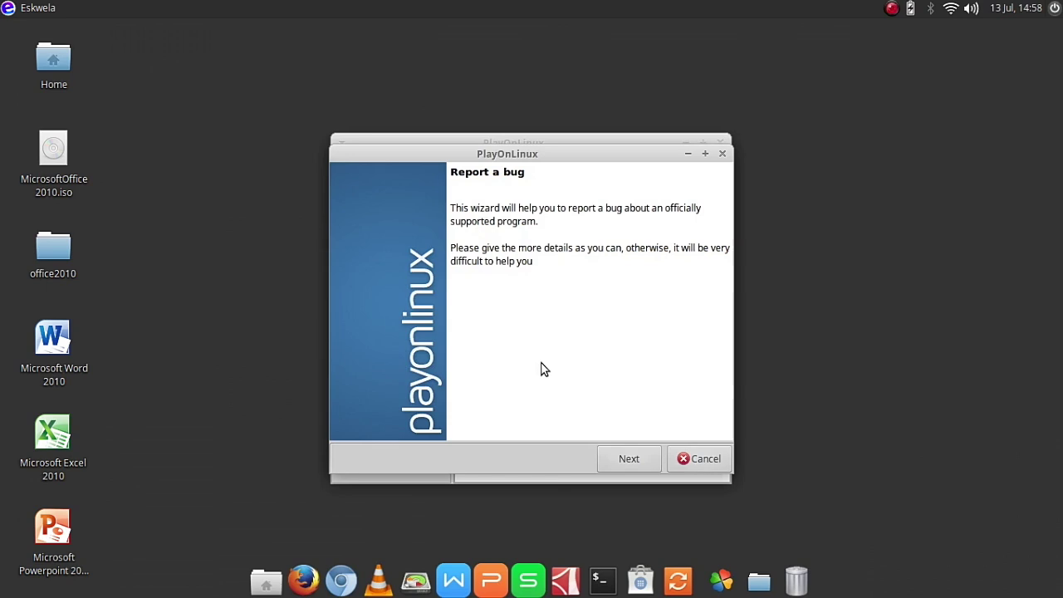
left_click(696, 461)
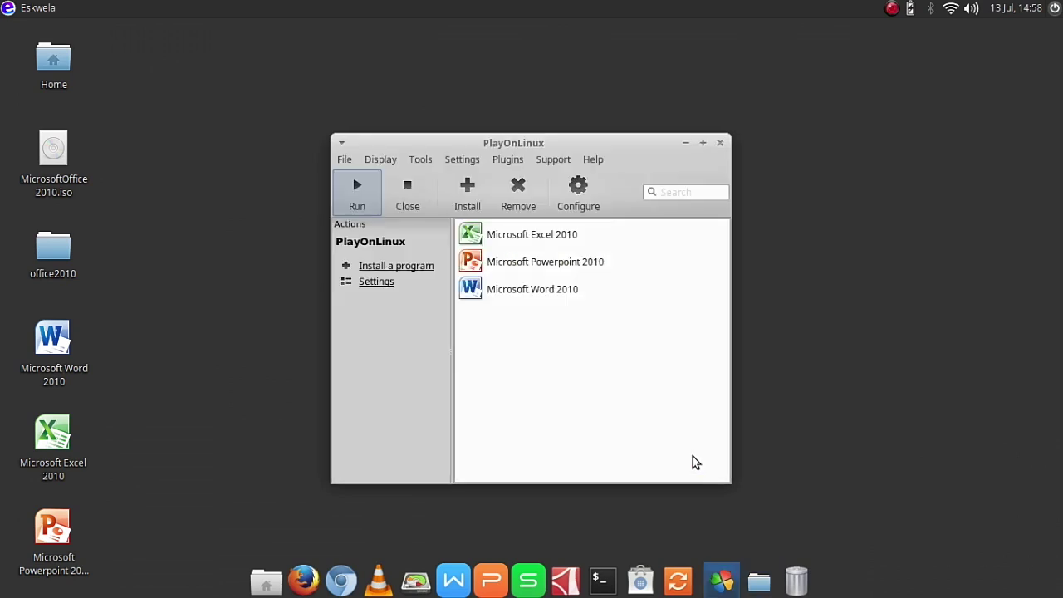
Step: Run Microsoft Word 2010, keep the user name, replace the initials and confirm
left_click(526, 291)
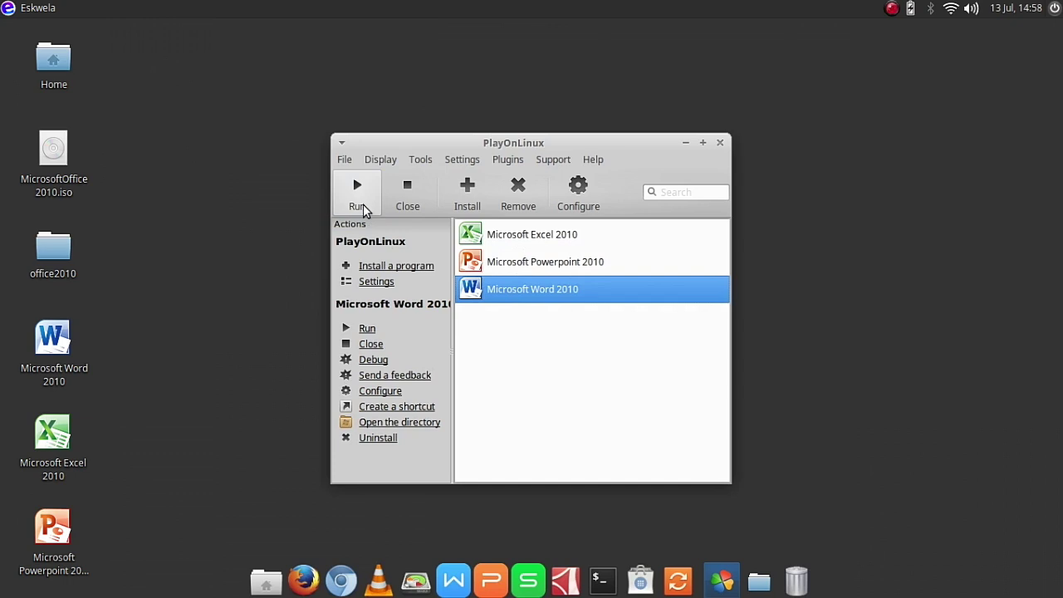
left_click(357, 201)
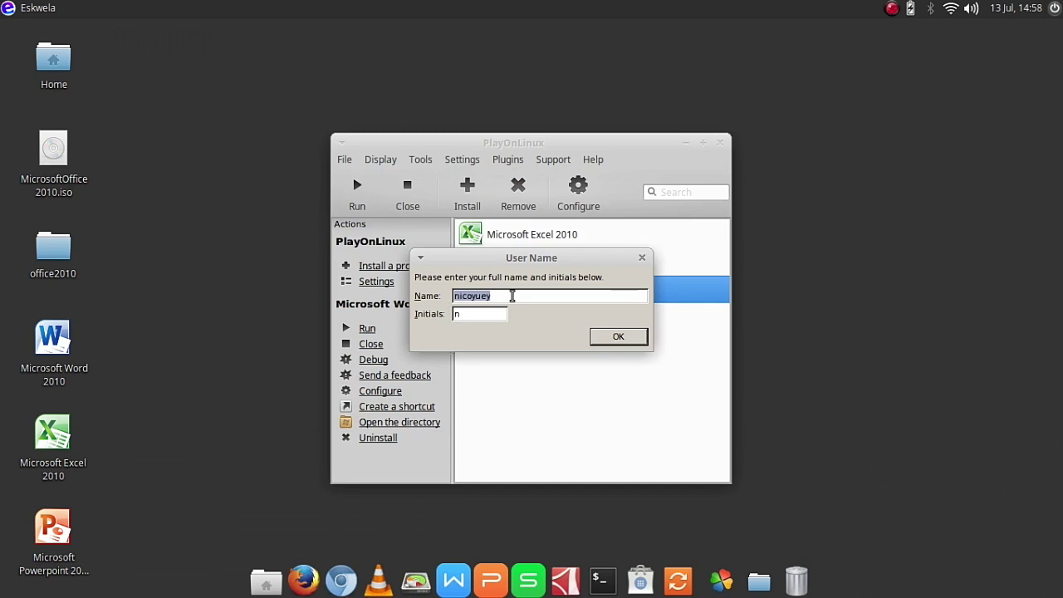
left_click(516, 297)
left_click_drag(485, 314, 442, 317)
type("N")
left_click(621, 336)
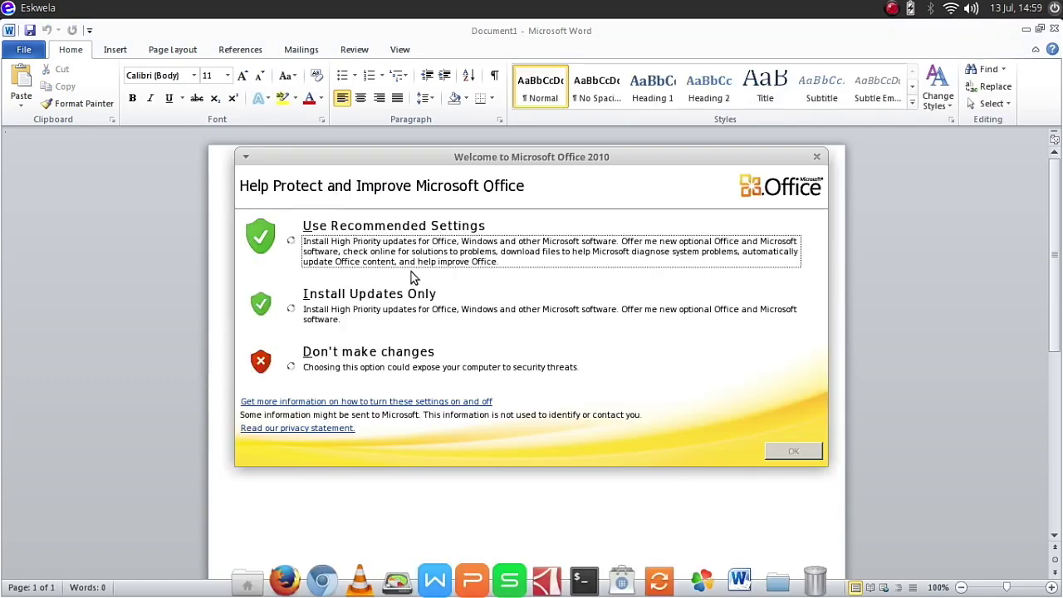
Step: Decline update-setting changes and type 'The quick brown fox jumps over the lazy dog.'
left_click(291, 367)
left_click(785, 451)
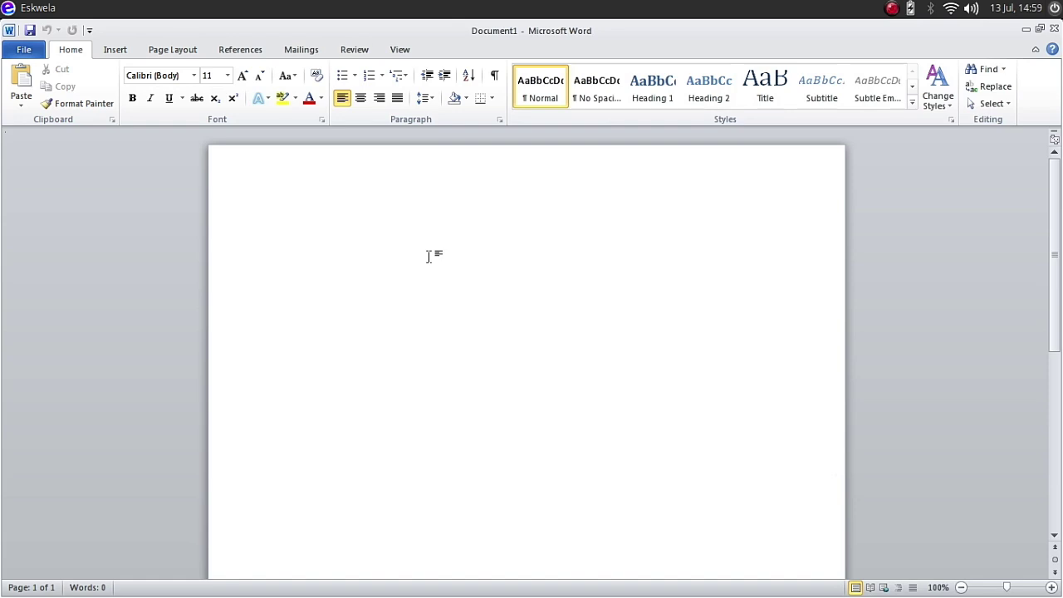
type("The quick")
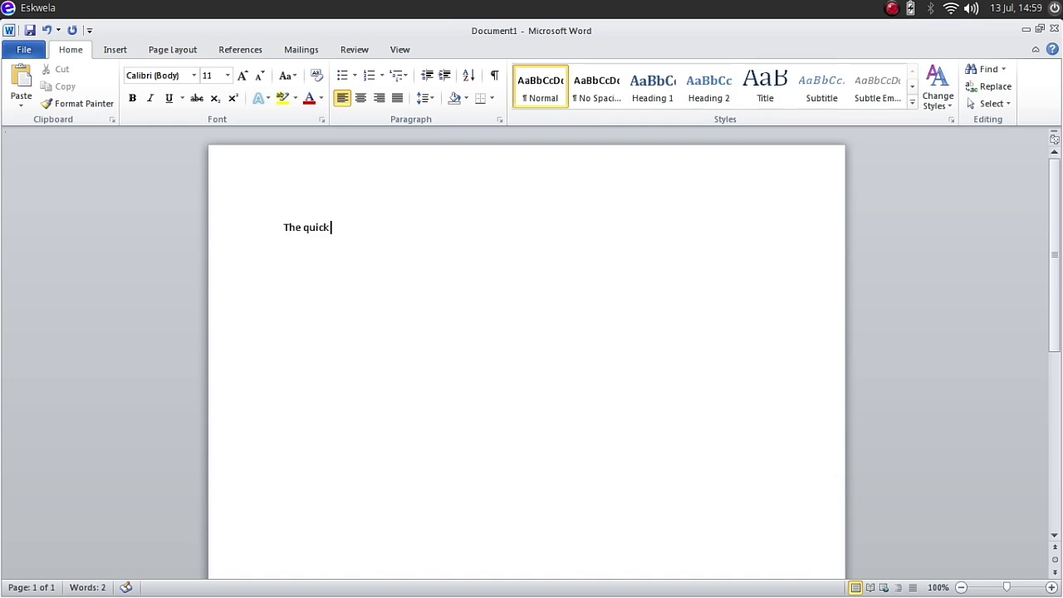
type("brown fox jumps over t")
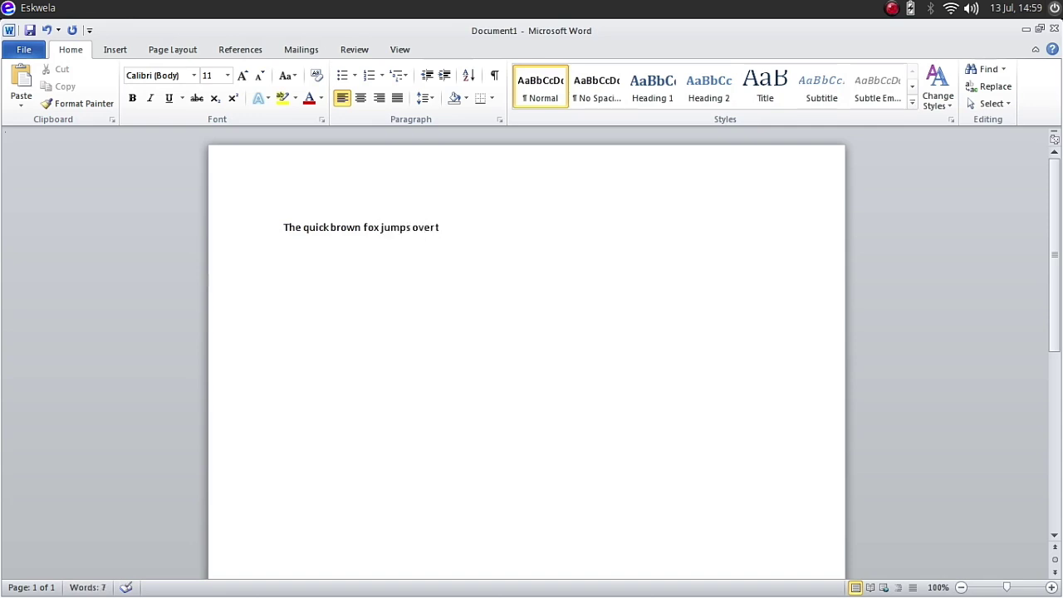
type("he lazy dog.")
Step: Enlarge the sentence's font to 20 pt
left_click_drag(283, 227, 429, 257)
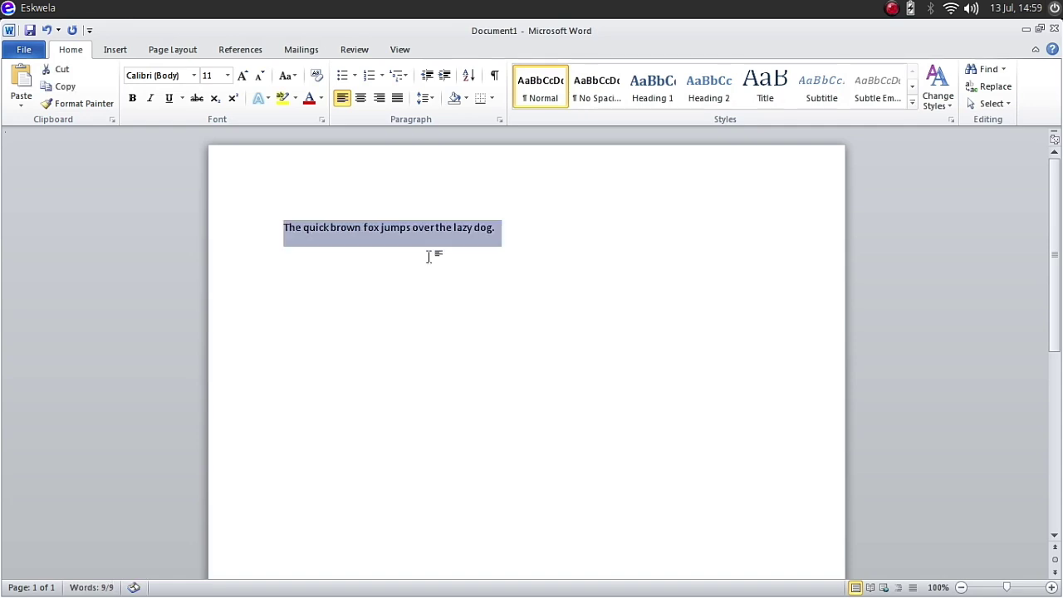
left_click(243, 75)
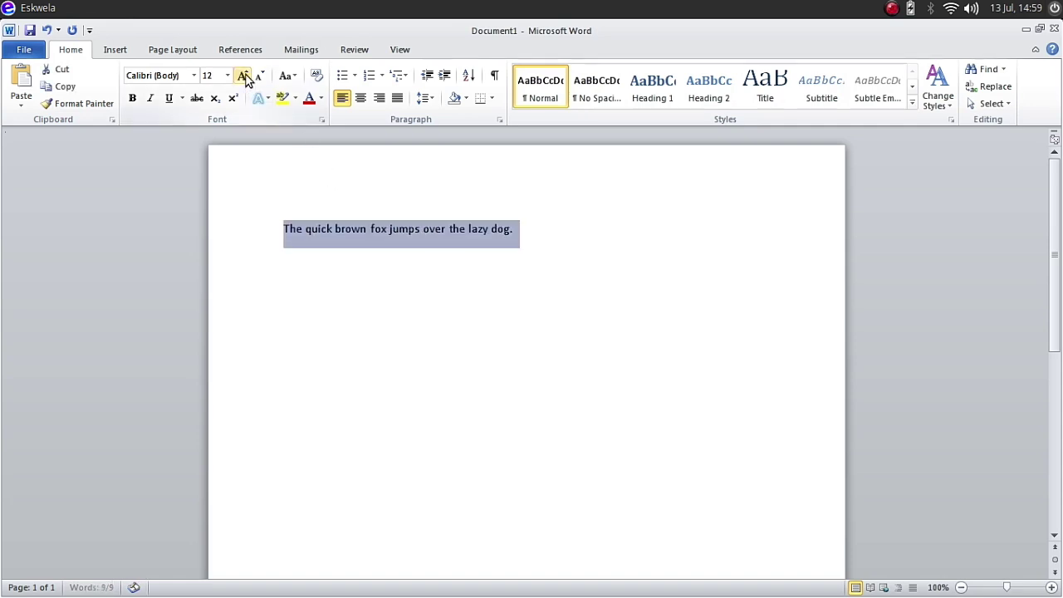
left_click(242, 76)
left_click(242, 76)
left_click(243, 75)
left_click(243, 76)
Step: Add a new line, select all, and close Word without saving
left_click(707, 242)
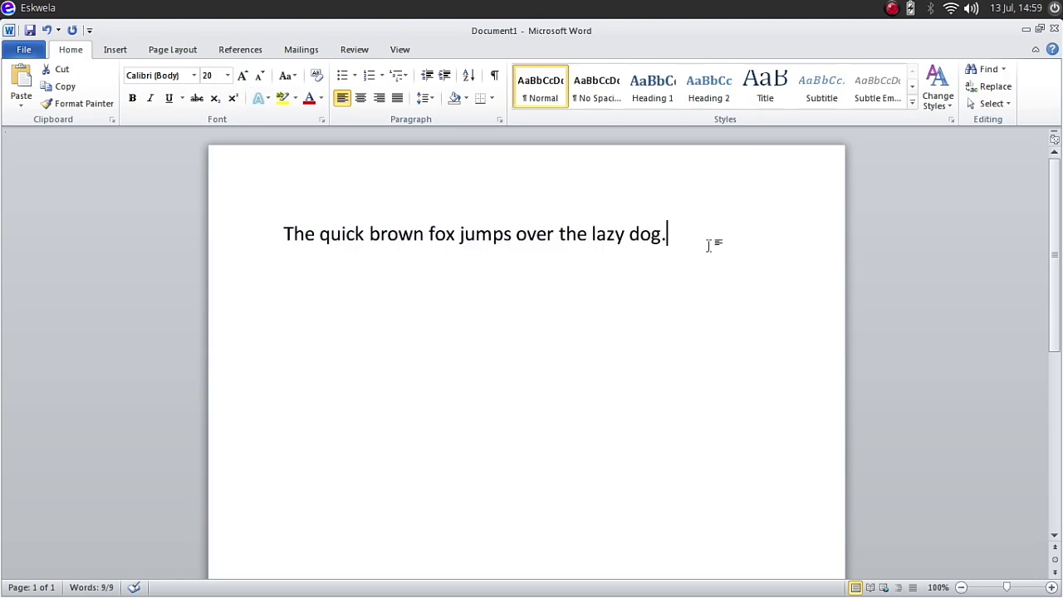
key("Return")
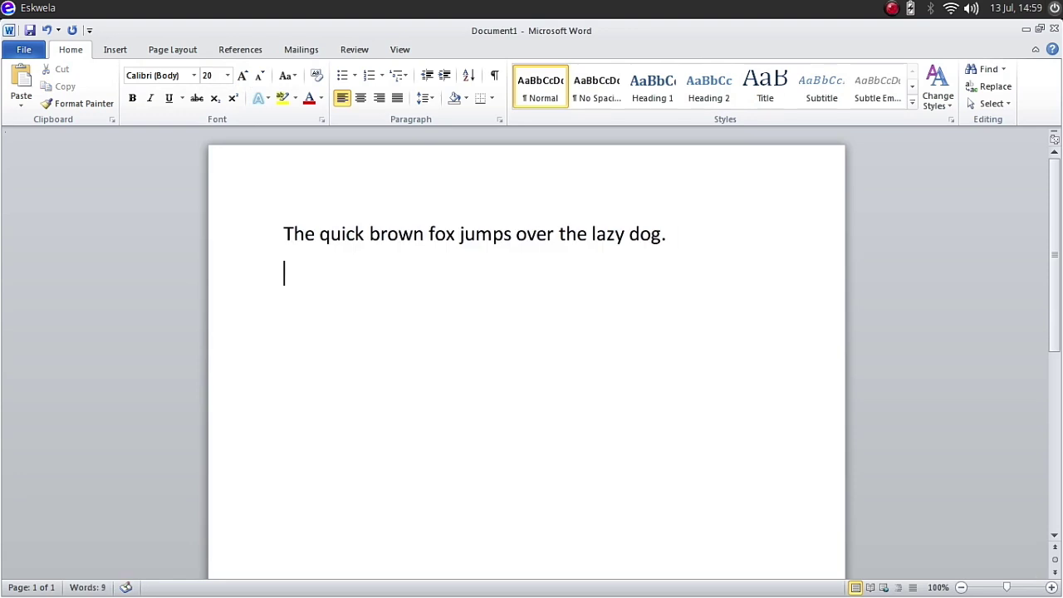
key("ctrl+a")
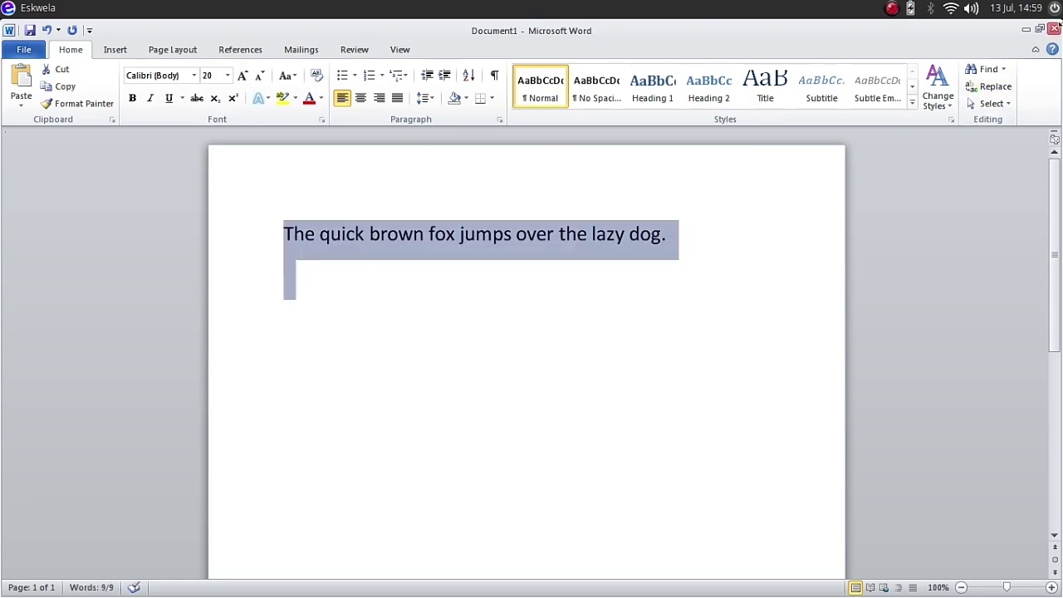
left_click(1054, 28)
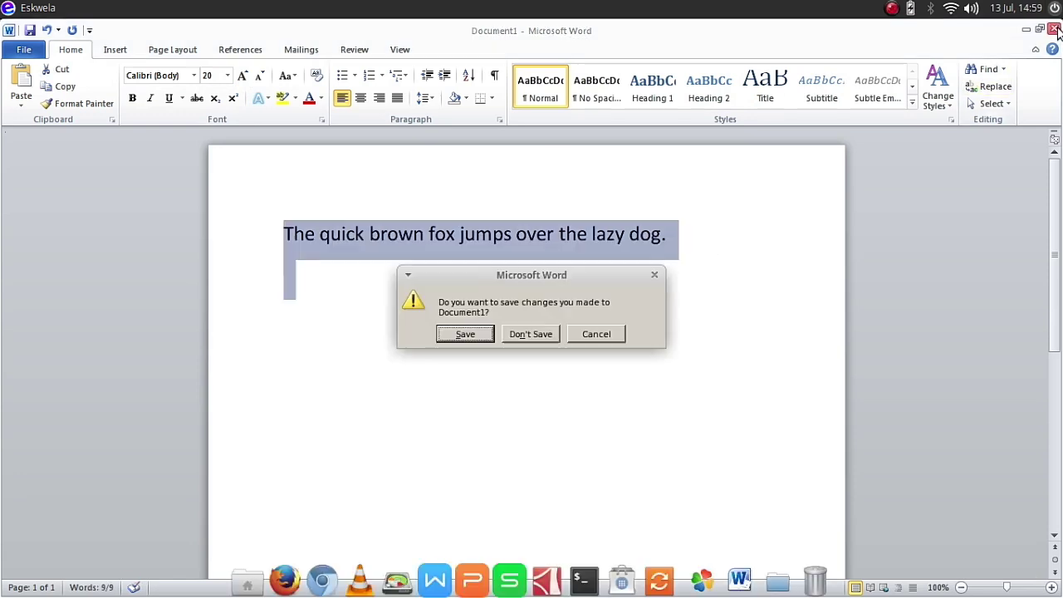
left_click(522, 338)
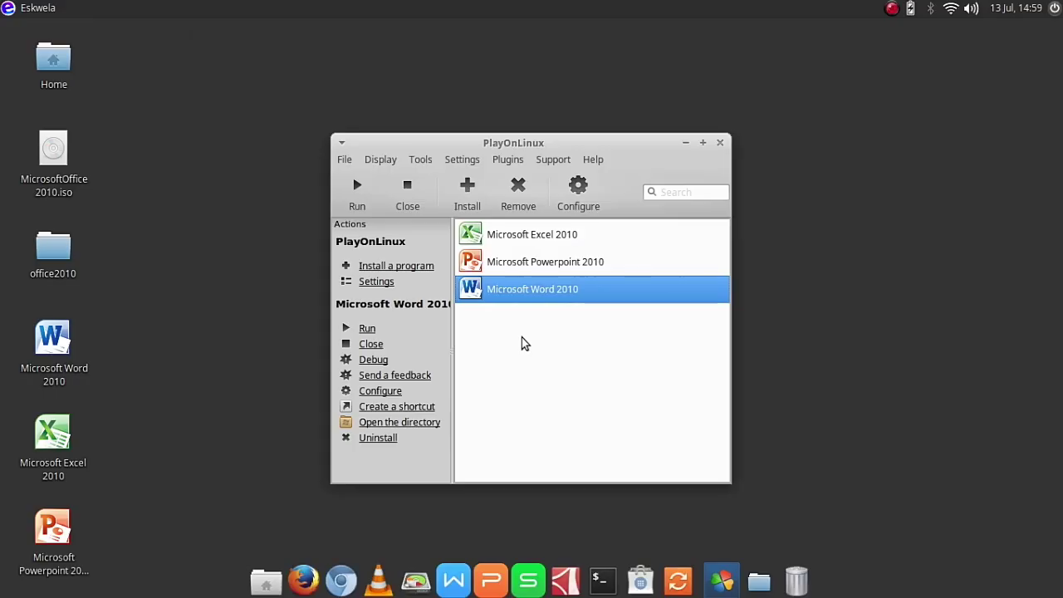
Step: Launch PowerPoint 2010 and type 'Some Title Here' as the slide title
left_click(520, 260)
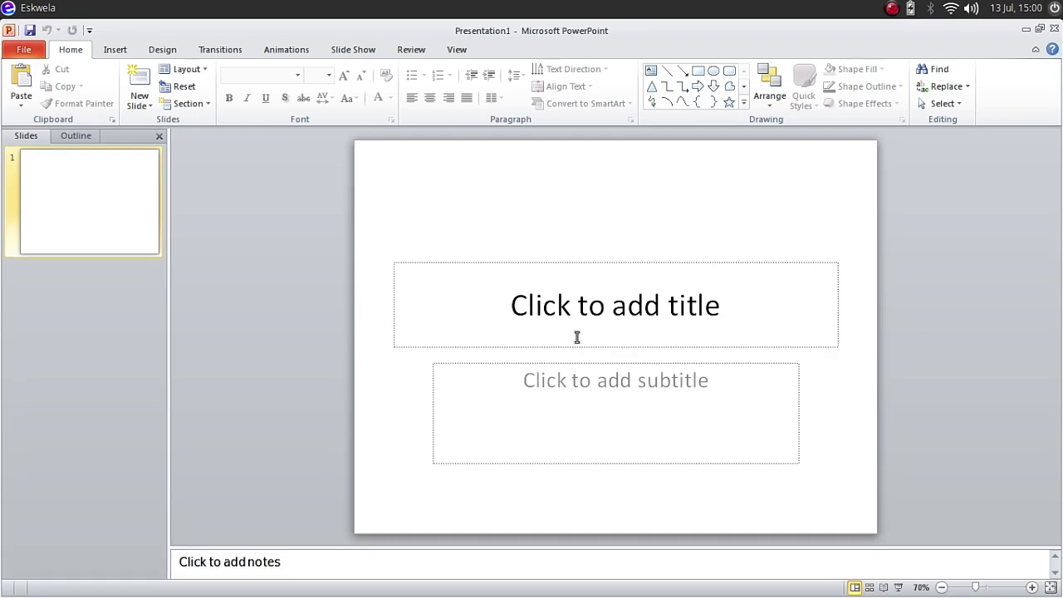
left_click(570, 313)
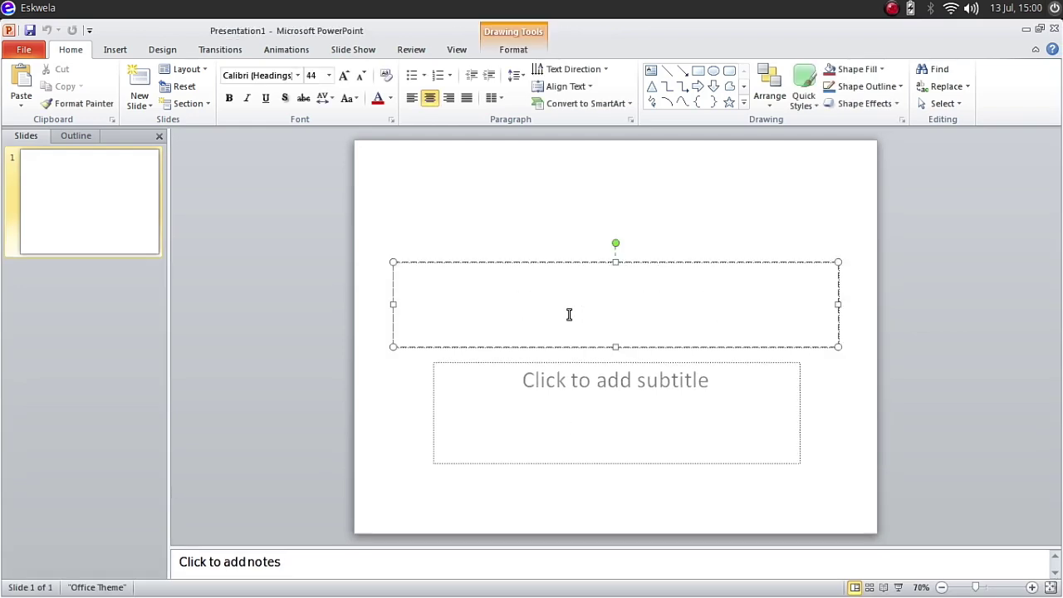
type("Some Title ")
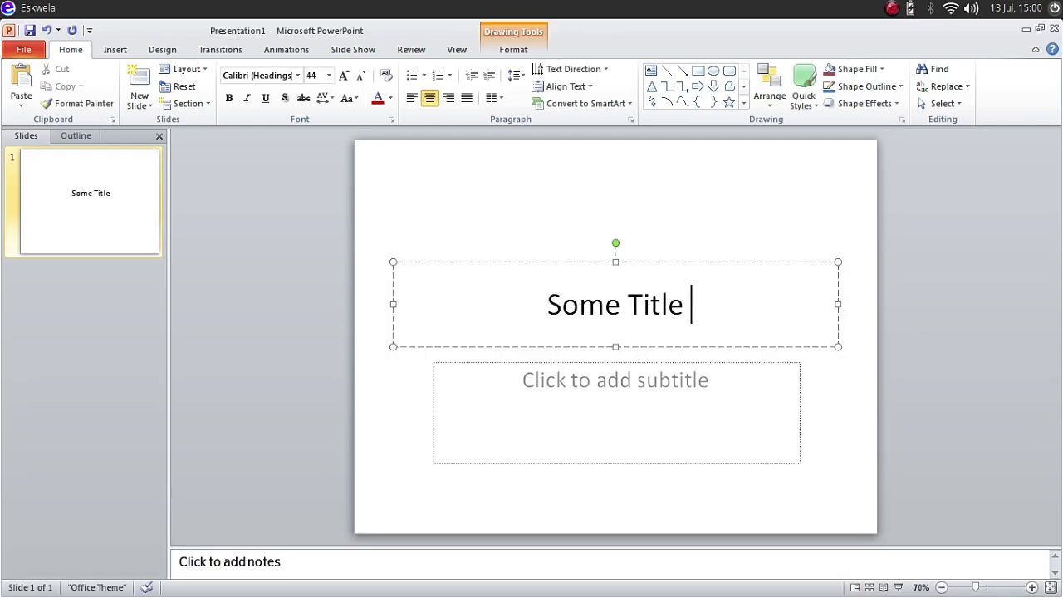
type("Here")
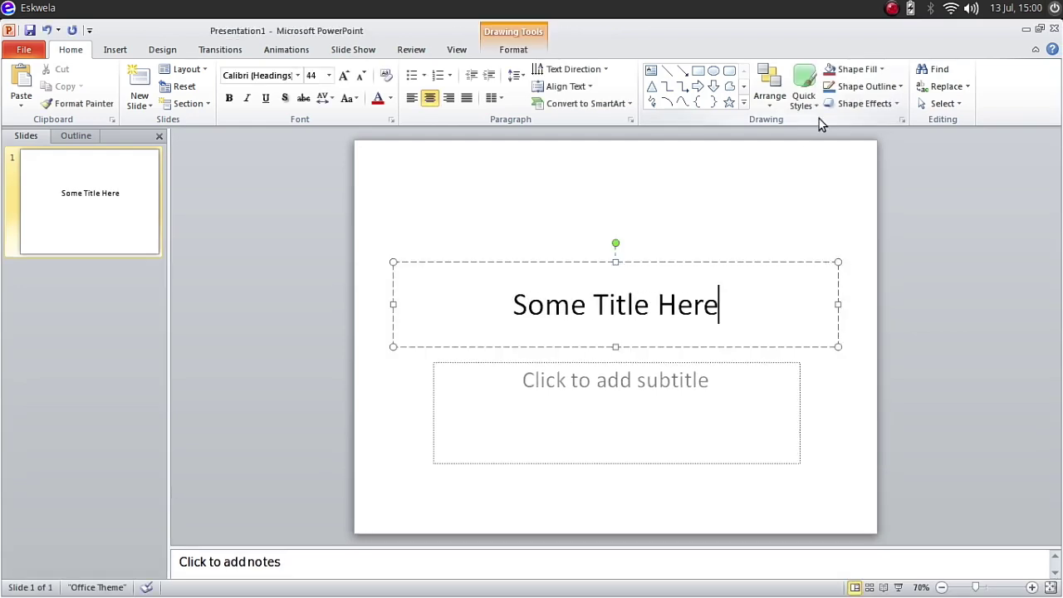
Step: Set the title 'Some Title Here' in the Impact font
left_click(296, 77)
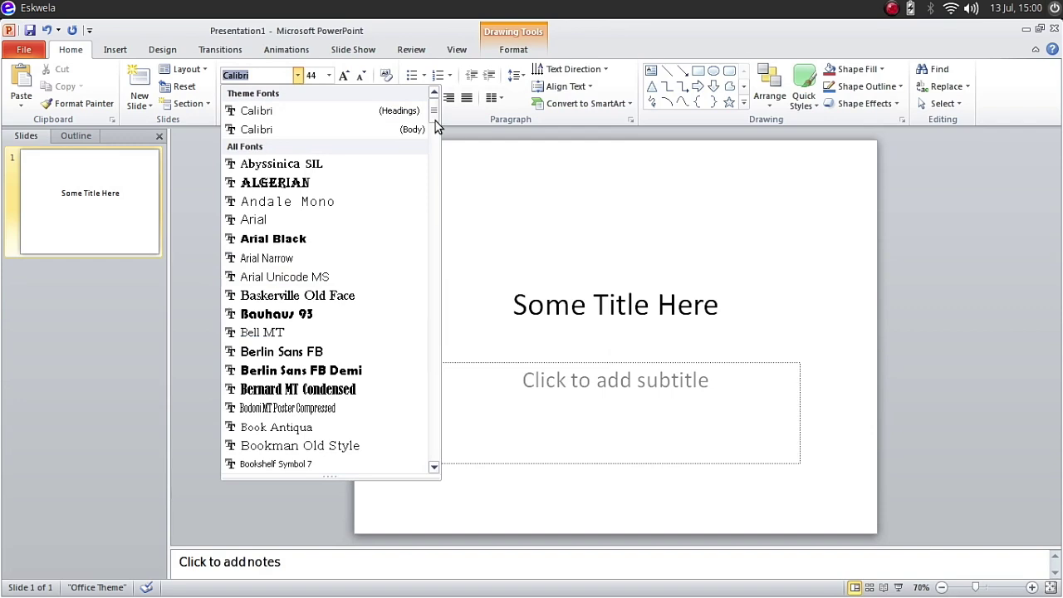
left_click_drag(434, 166, 434, 195)
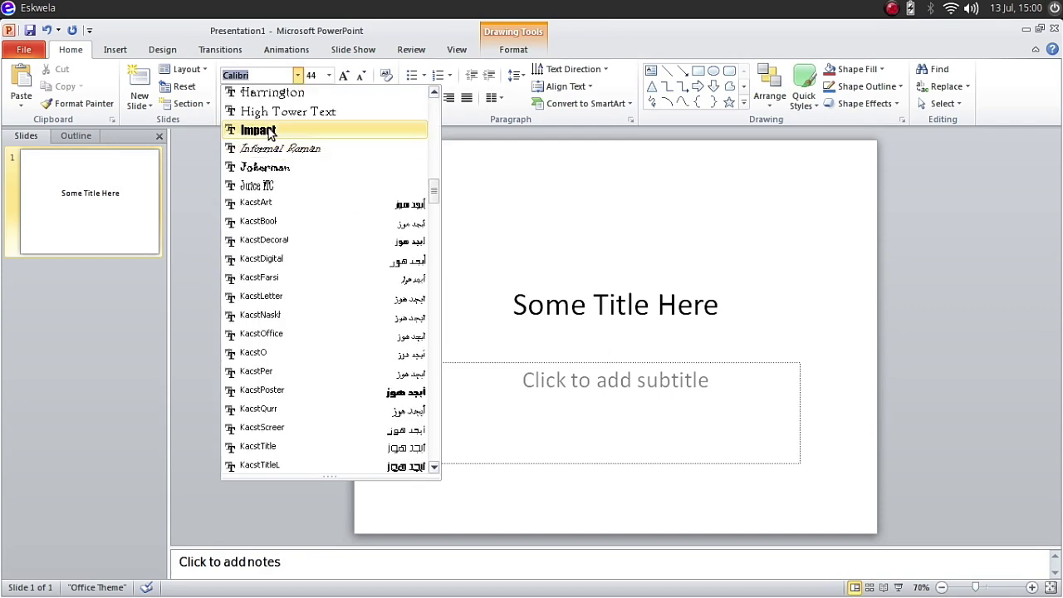
left_click(266, 130)
left_click(613, 304)
left_click_drag(751, 311, 362, 130)
left_click(297, 76)
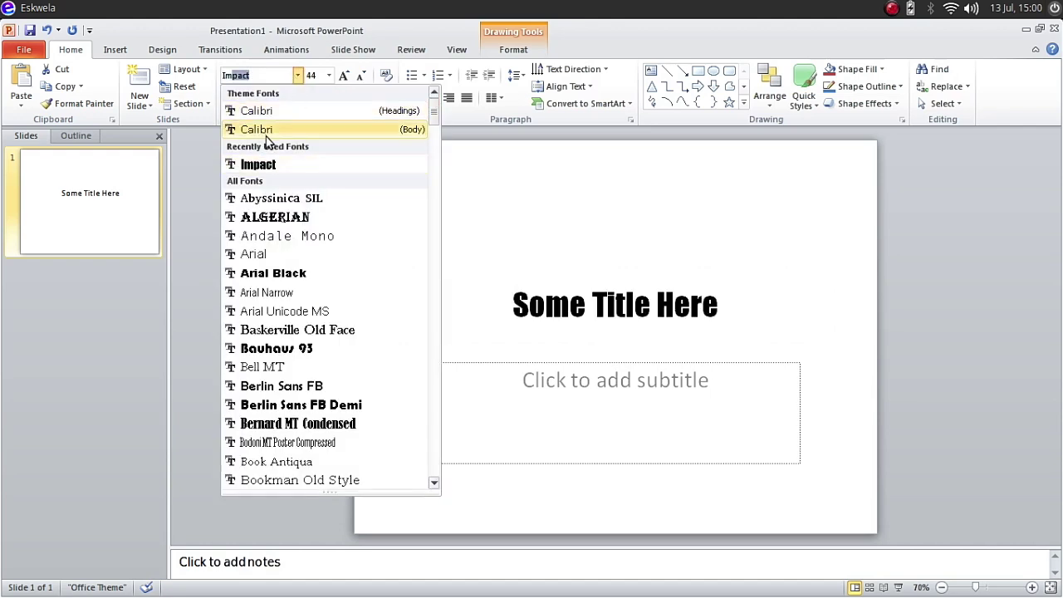
left_click(274, 165)
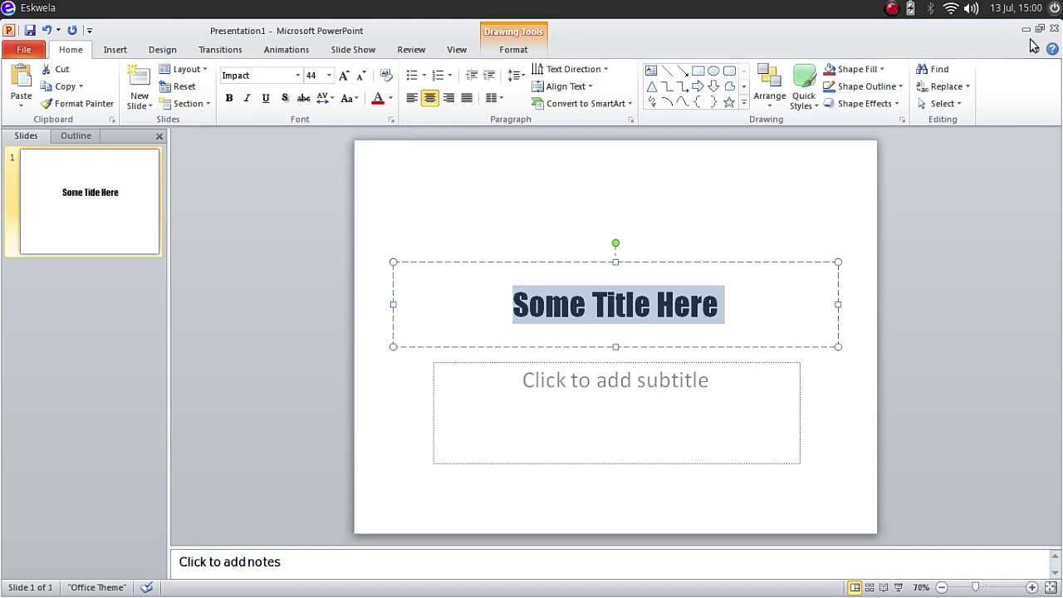
Step: Close PowerPoint with Don't Save and select Microsoft Excel 2010 in PlayOnLinux
left_click(1056, 29)
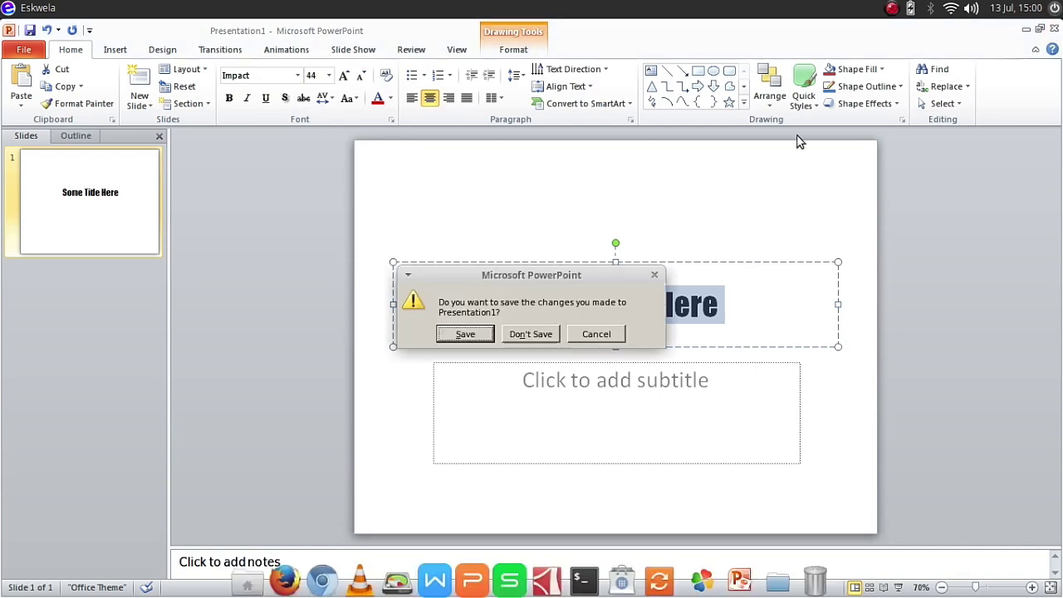
left_click(545, 336)
left_click(507, 237)
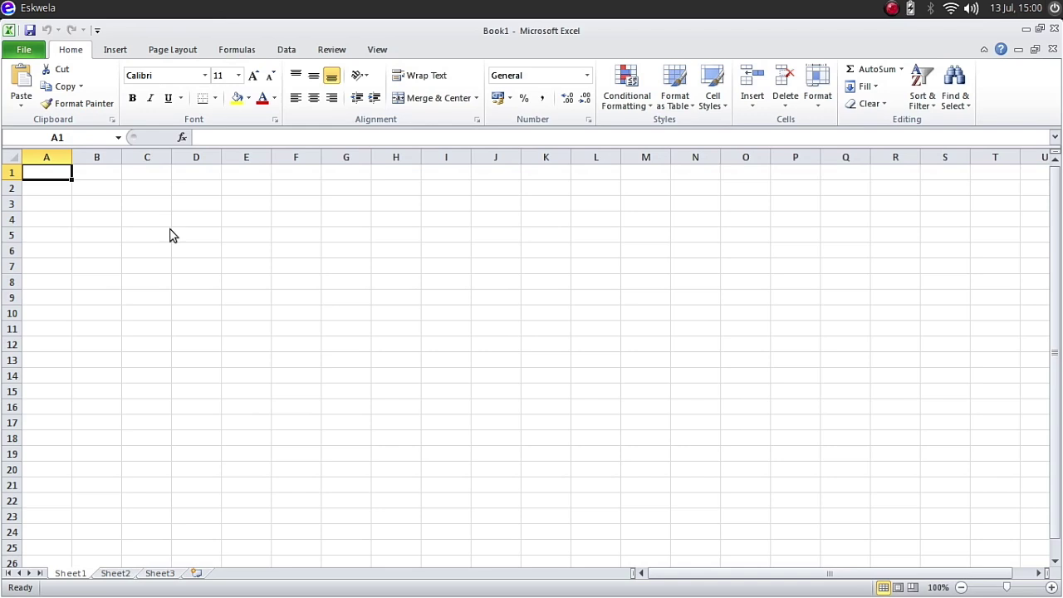
Step: Enter 1, 2, 3 in A1:C1 and =SUM(A1:C1) in D1
type("1")
key("Tab")
type("2")
key("Tab")
type("3")
key("Tab")
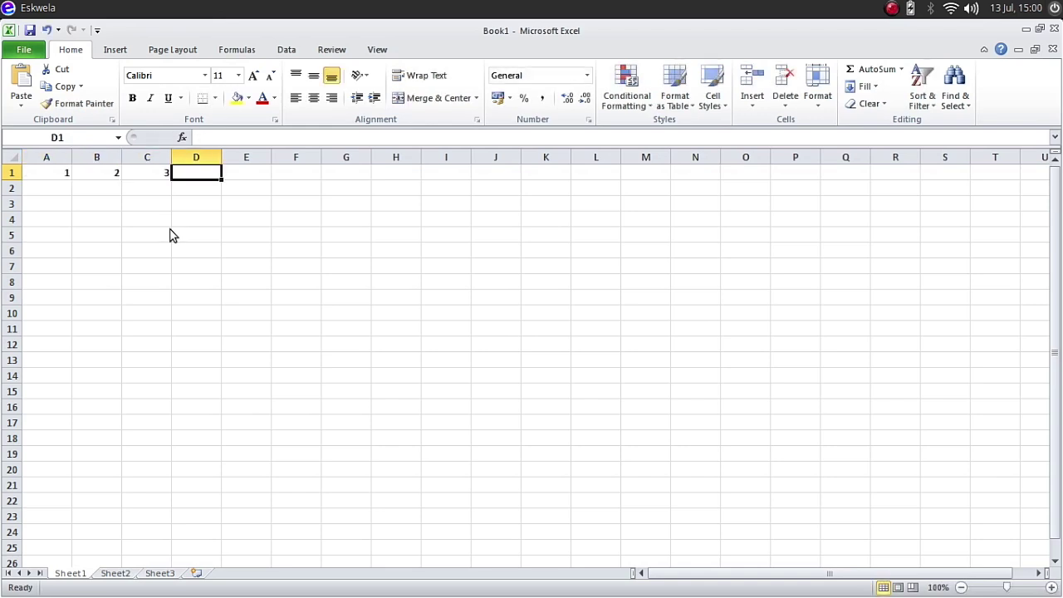
type("=sum(")
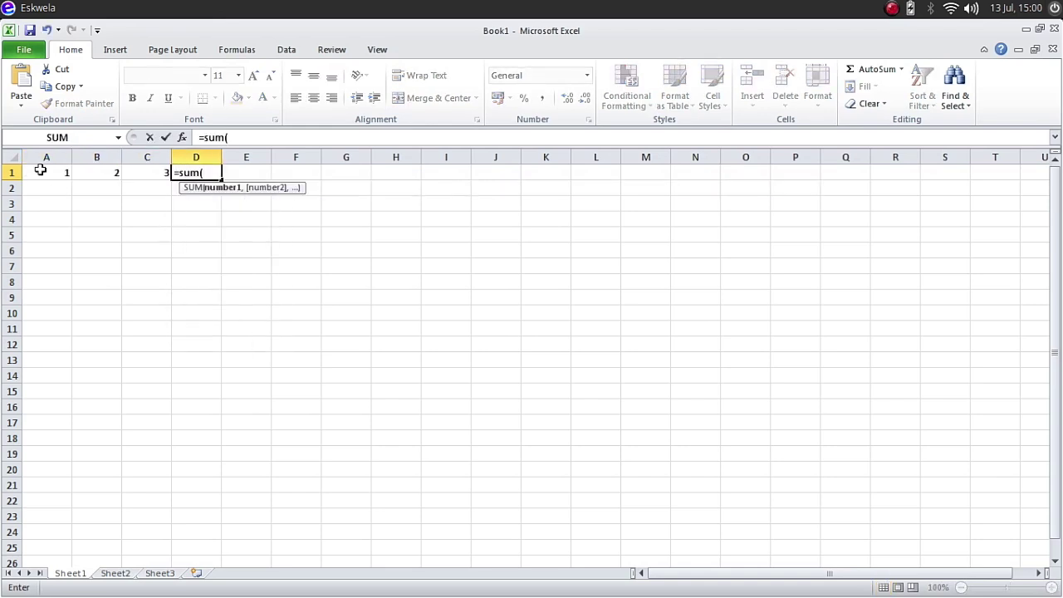
left_click(53, 186)
left_click_drag(57, 170, 155, 178)
key("Return")
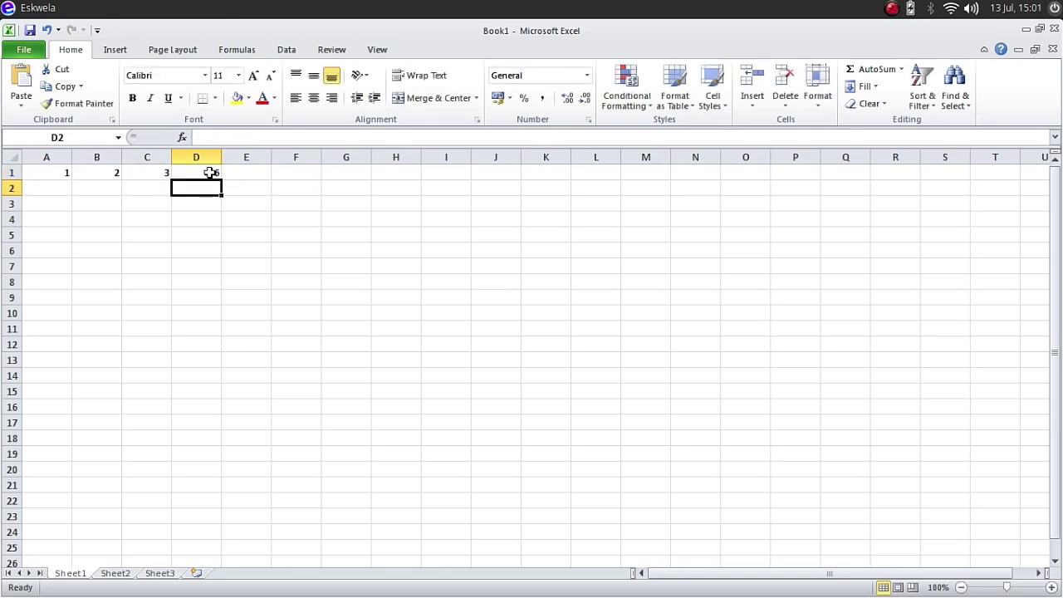
Step: Add =MAX(A1:D1) in D2 and =MIN(A1:D1) in D3, then close Excel without saving
type("=")
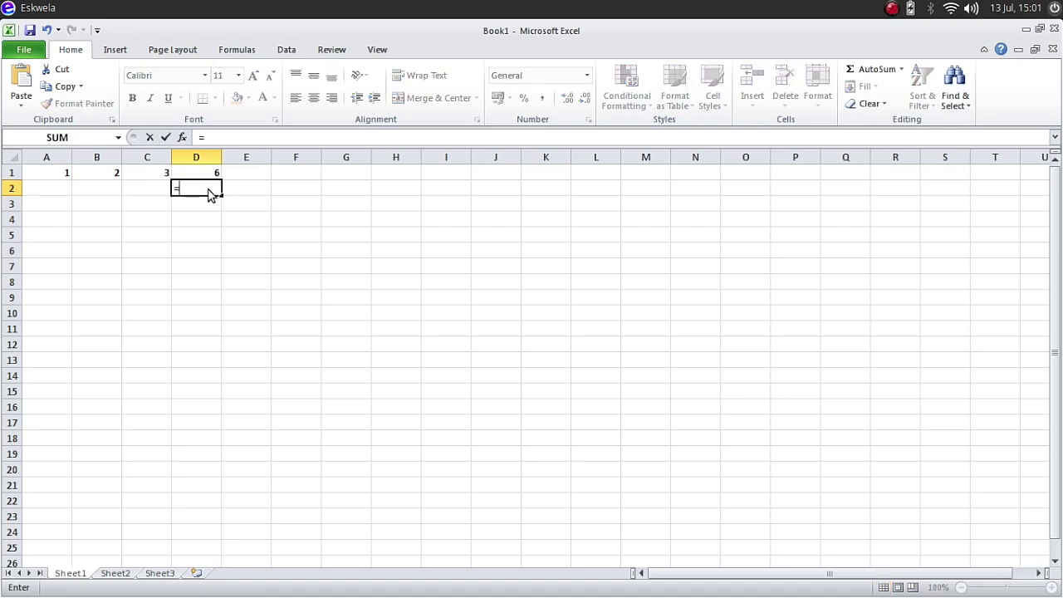
type("max(")
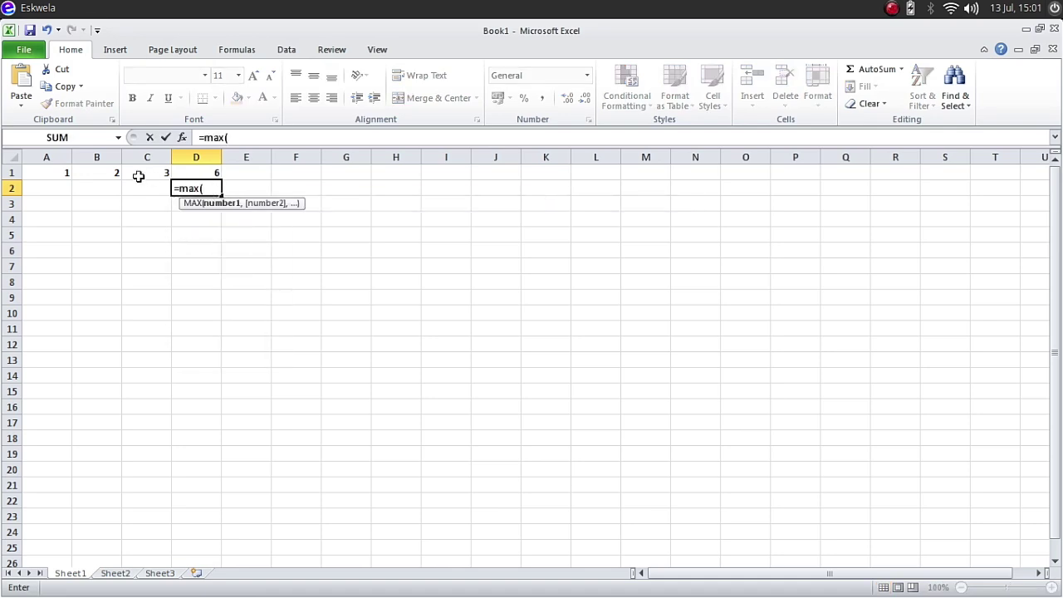
left_click(68, 172)
left_click_drag(81, 170, 211, 173)
type(")")
key("Return")
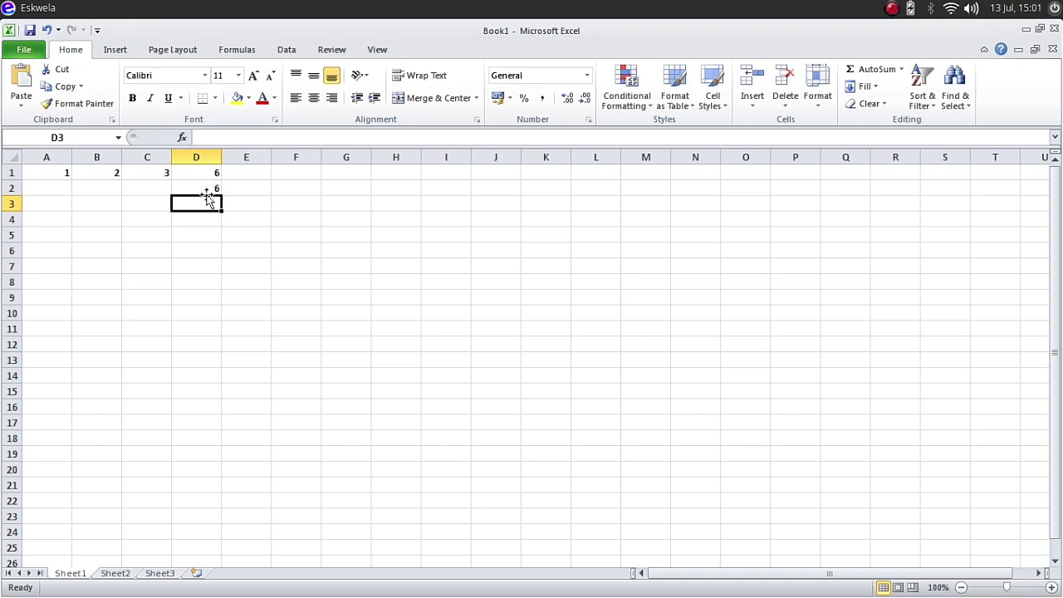
type("=min")
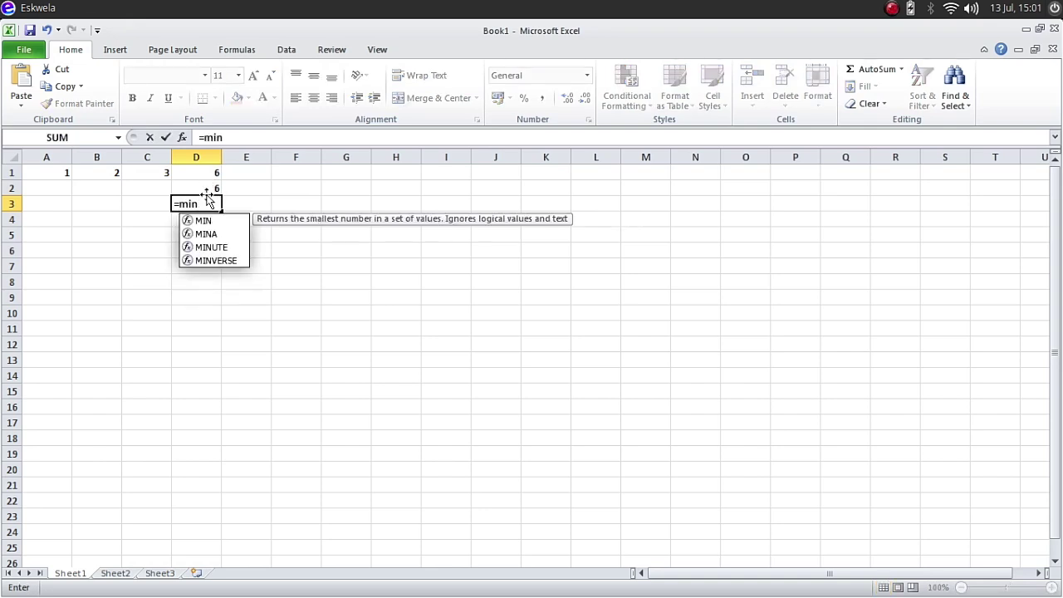
type("(")
left_click_drag(55, 178, 216, 176)
key("Return")
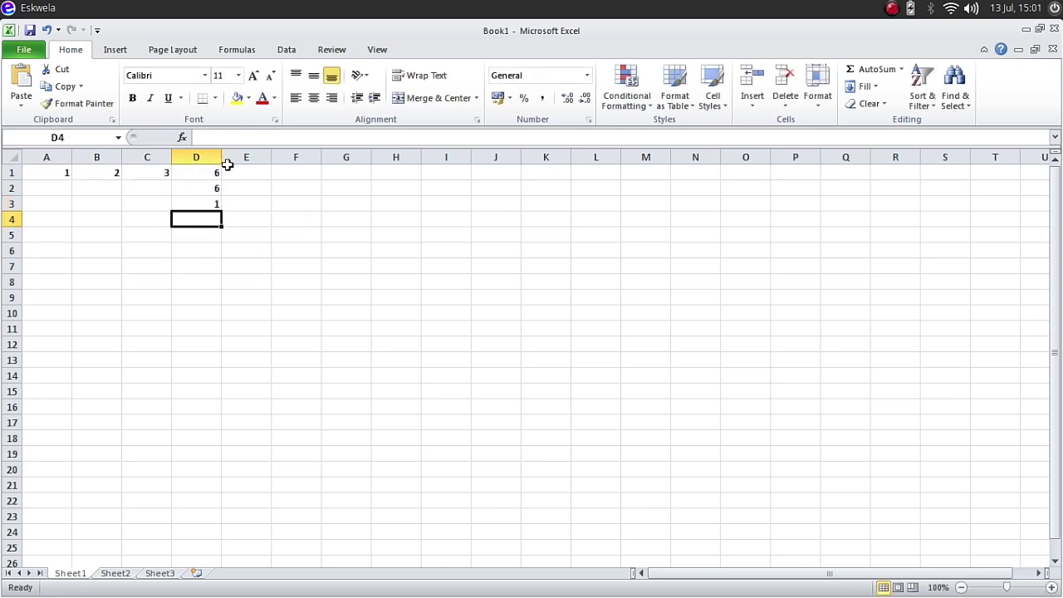
left_click(1055, 29)
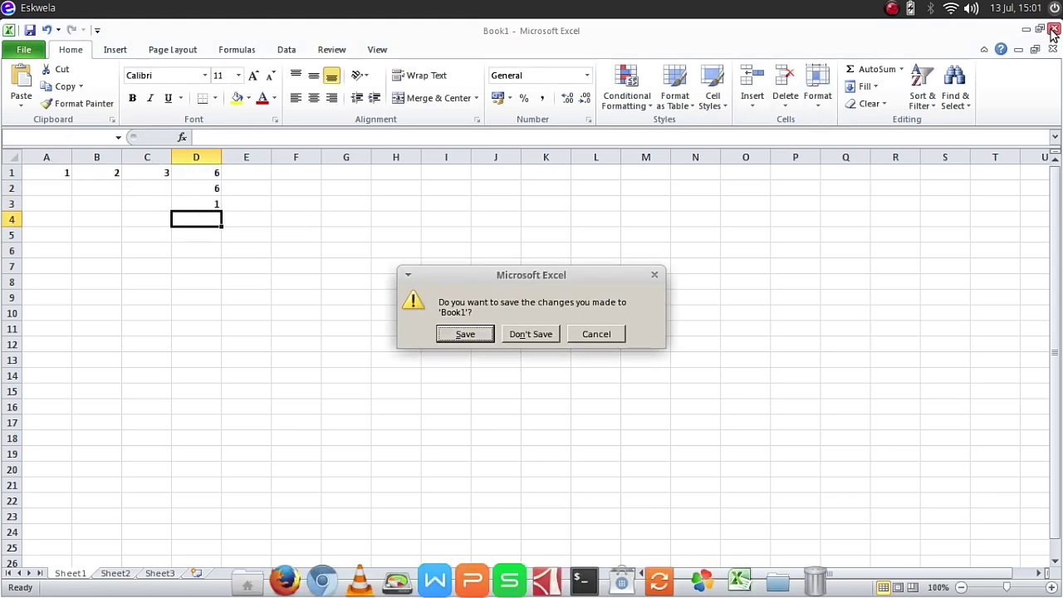
left_click(530, 334)
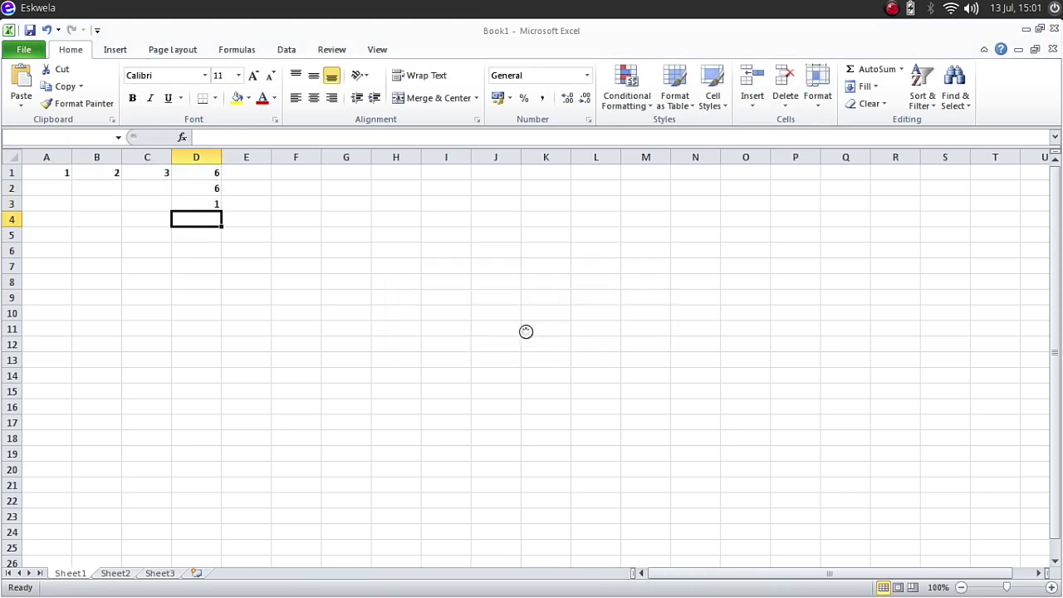
Step: Restart PlayOnLinux from the menu search and relaunch Word 2010 in a restored-down window
left_click(721, 145)
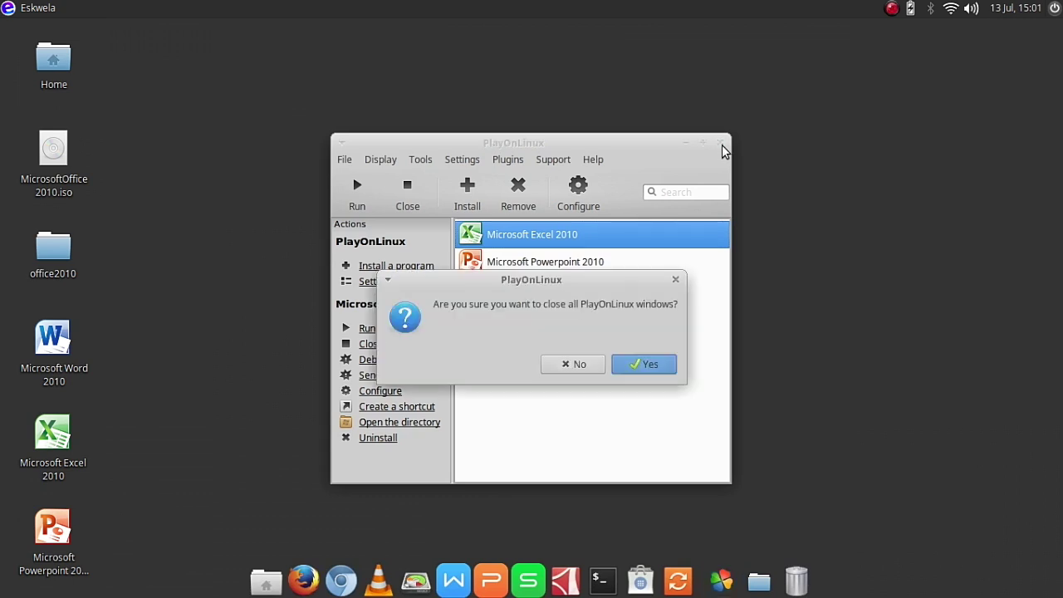
left_click(635, 367)
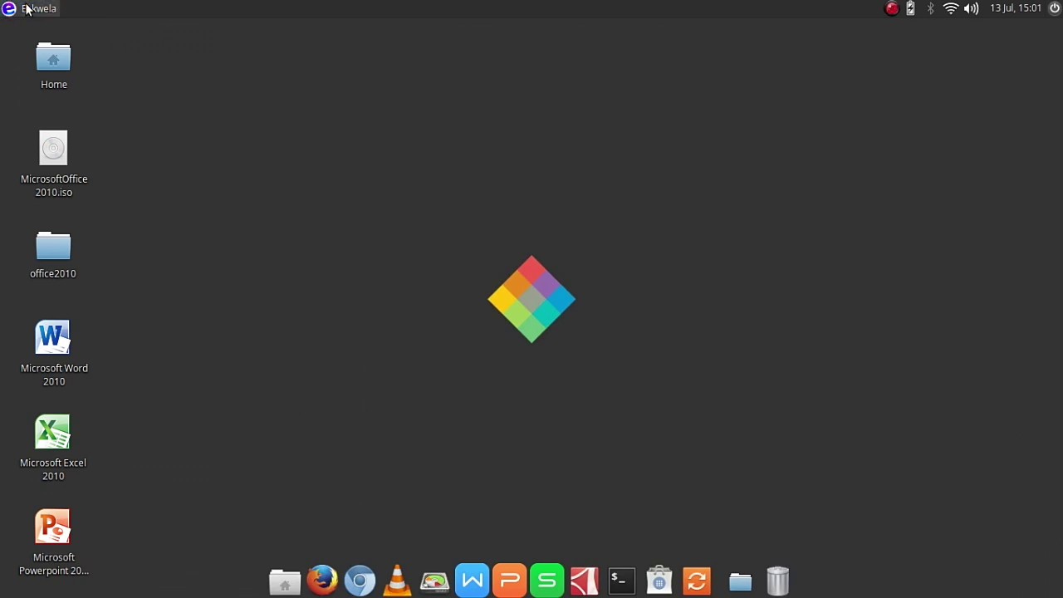
left_click(28, 9)
type("pla")
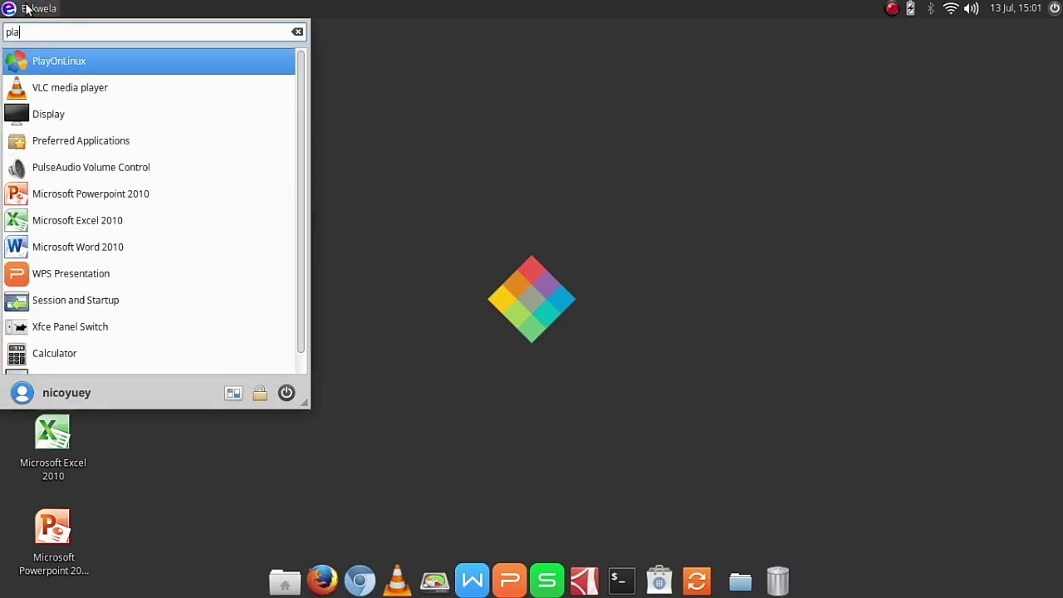
left_click(88, 63)
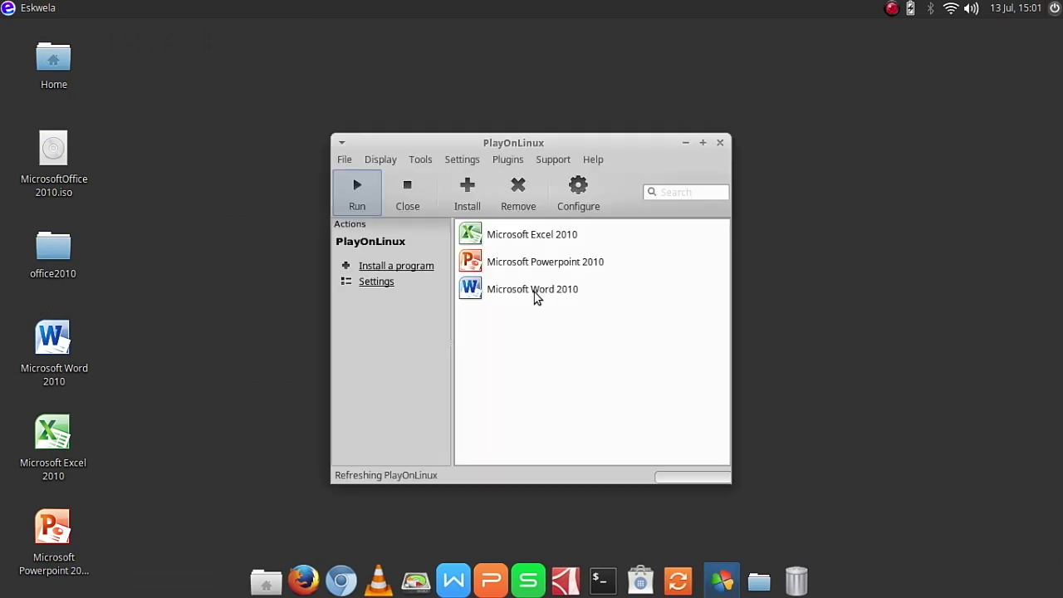
left_click(528, 293)
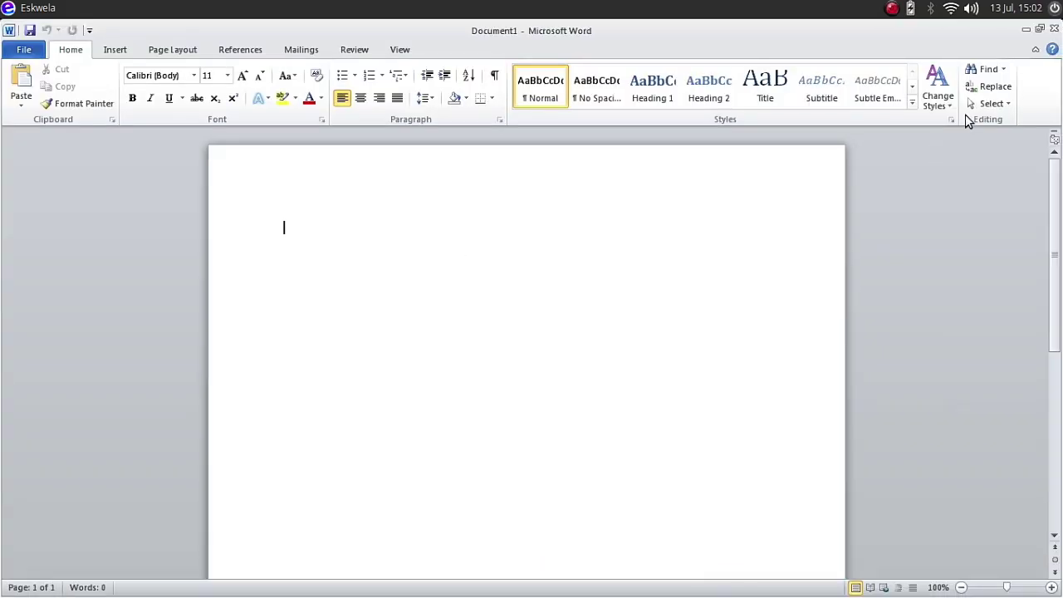
left_click(1039, 28)
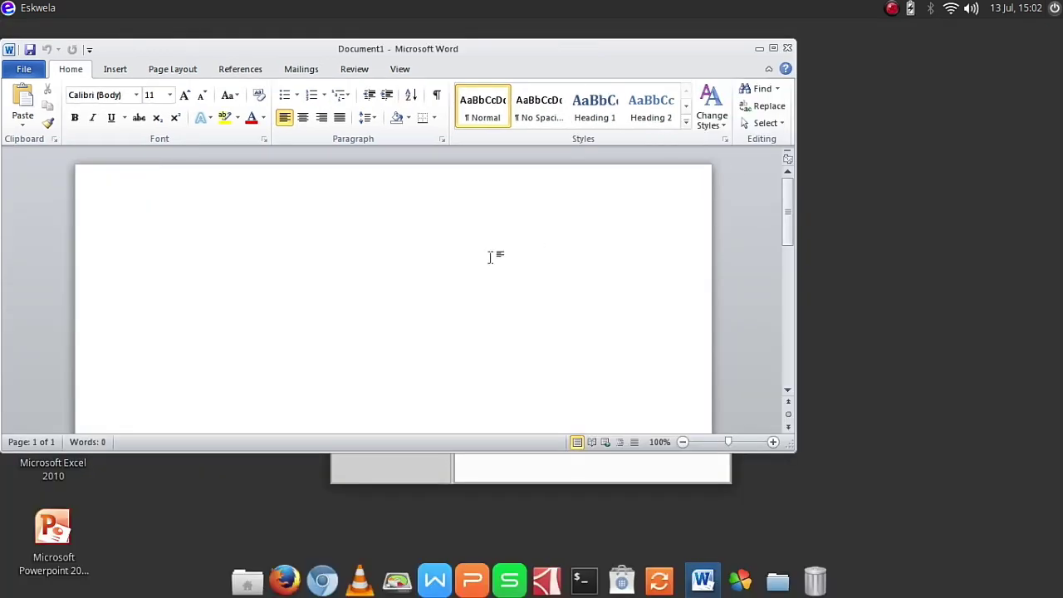